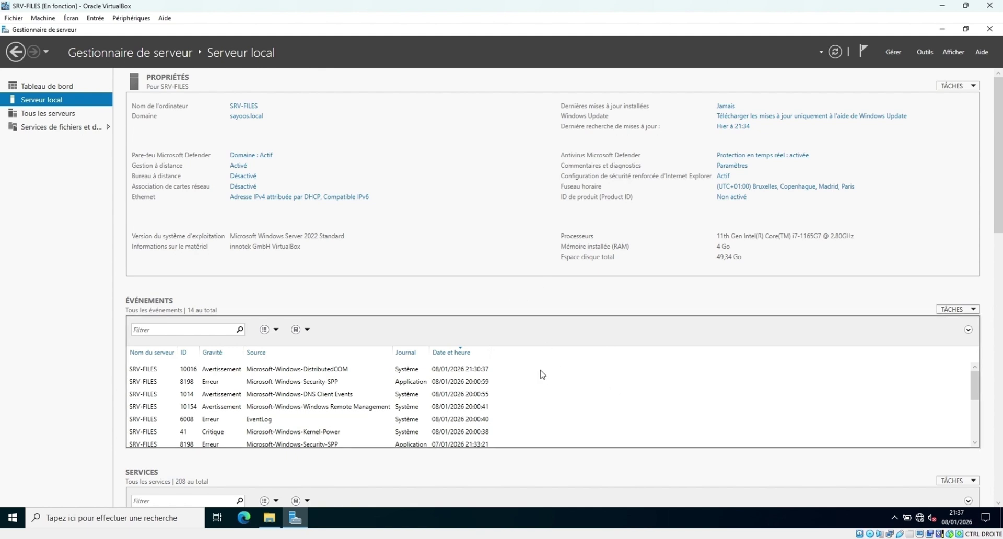
Browse to the IT folder under DATA\DEPARTEMENTS on the DATA (P:) drive in File Explorer
click(270, 517)
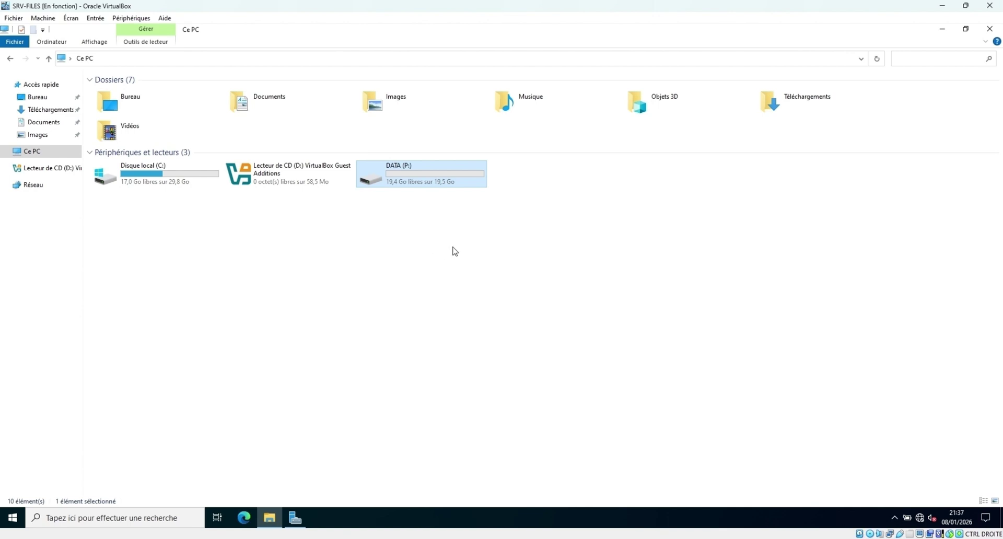
double_click(416, 179)
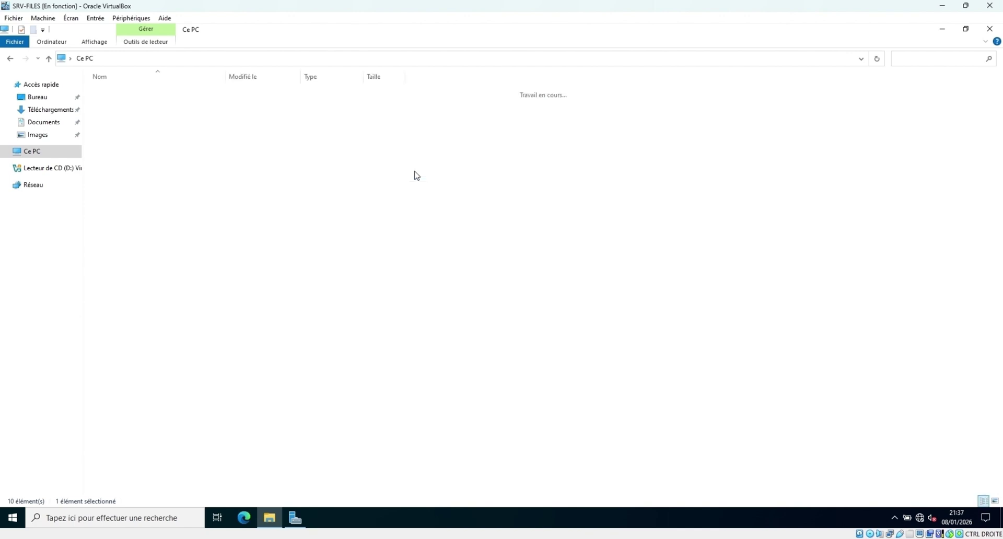
double_click(122, 93)
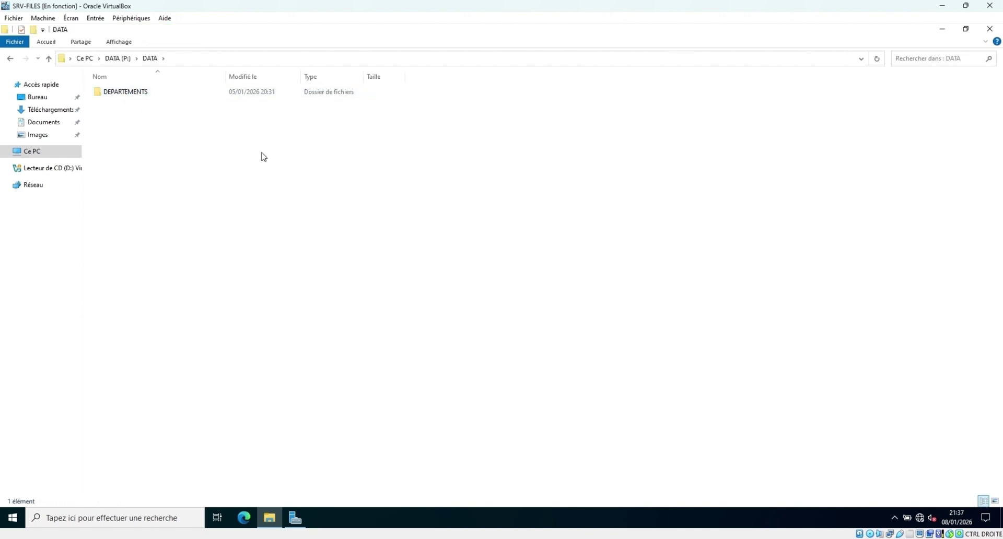
double_click(138, 93)
double_click(141, 114)
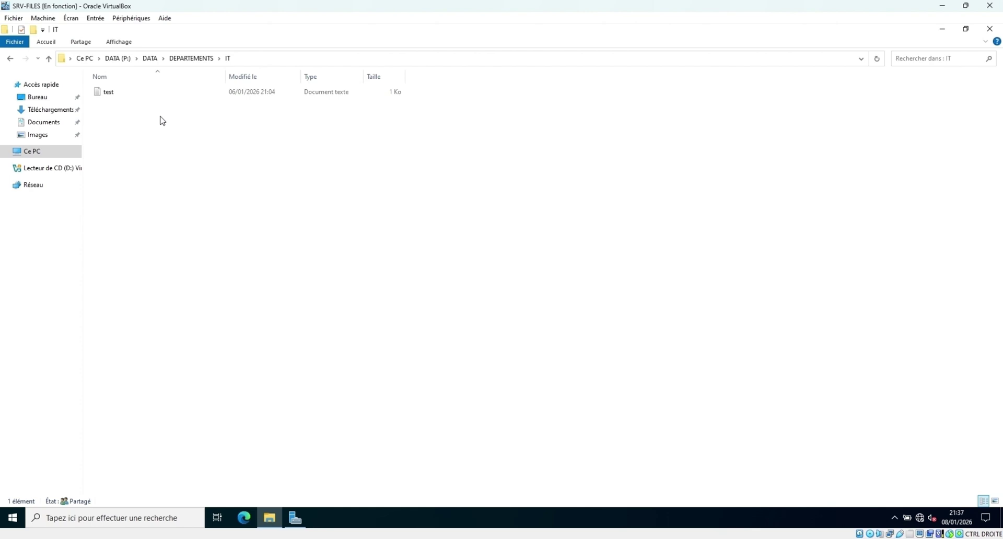
Examine the options available for the test file in the IT folder, including restoring previous versions
right_click(107, 93)
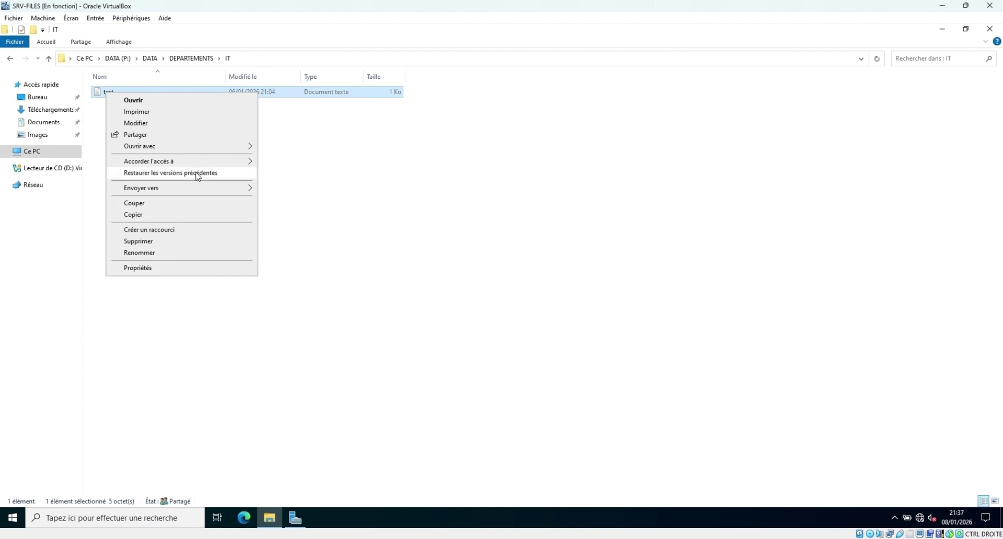
click(511, 238)
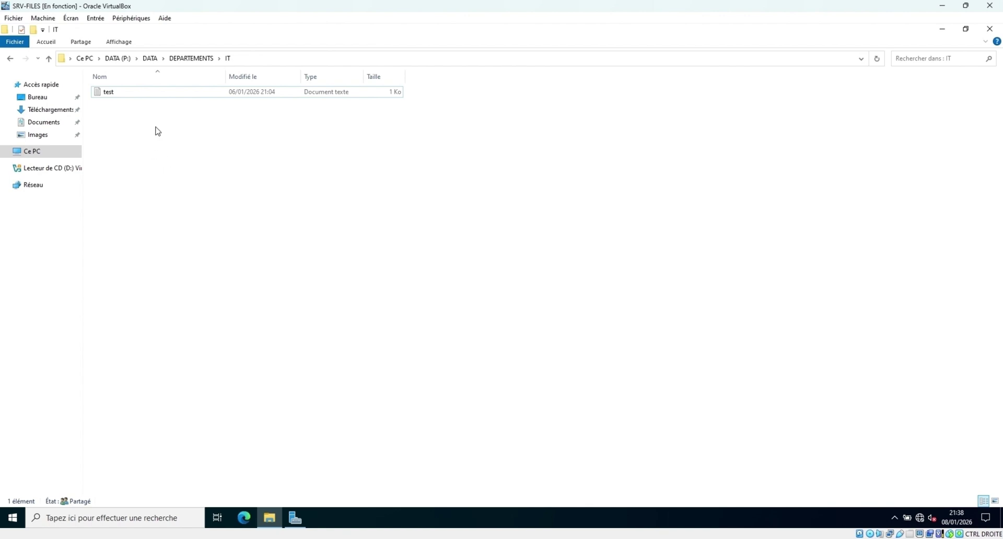
click(189, 60)
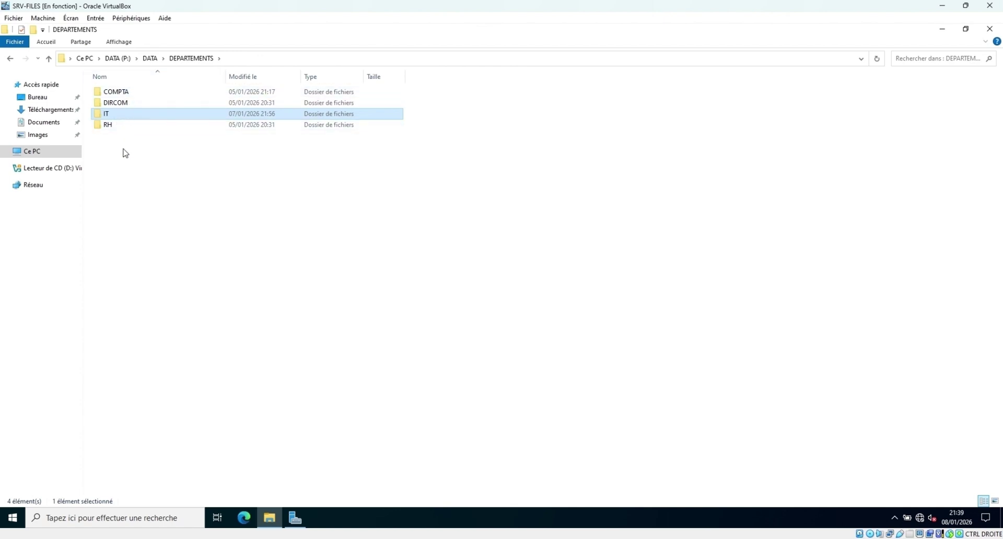
double_click(118, 117)
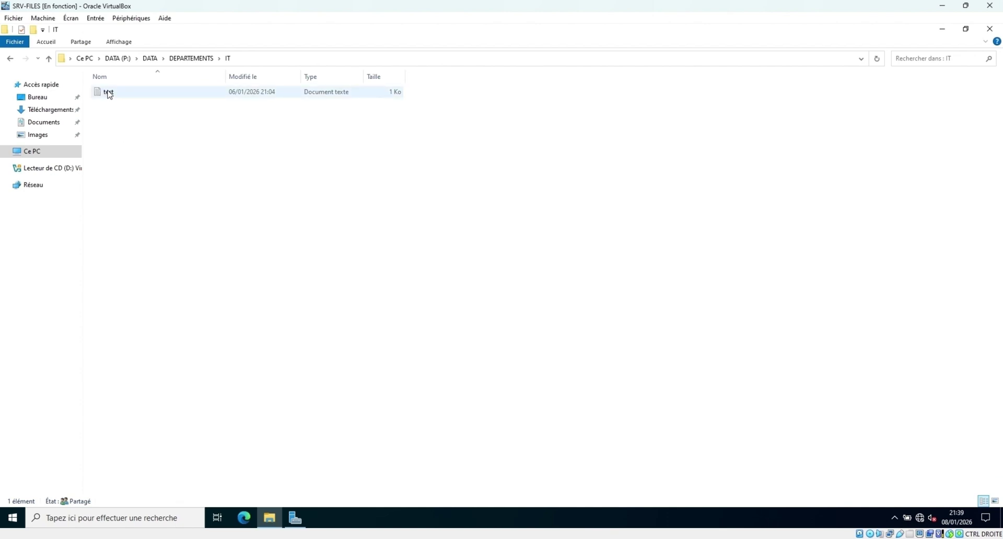
click(191, 59)
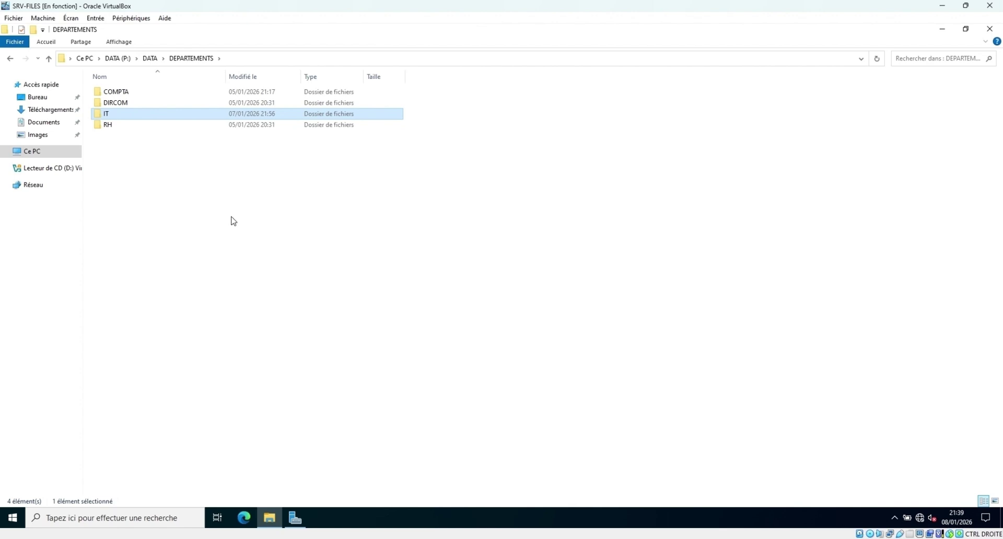
double_click(115, 117)
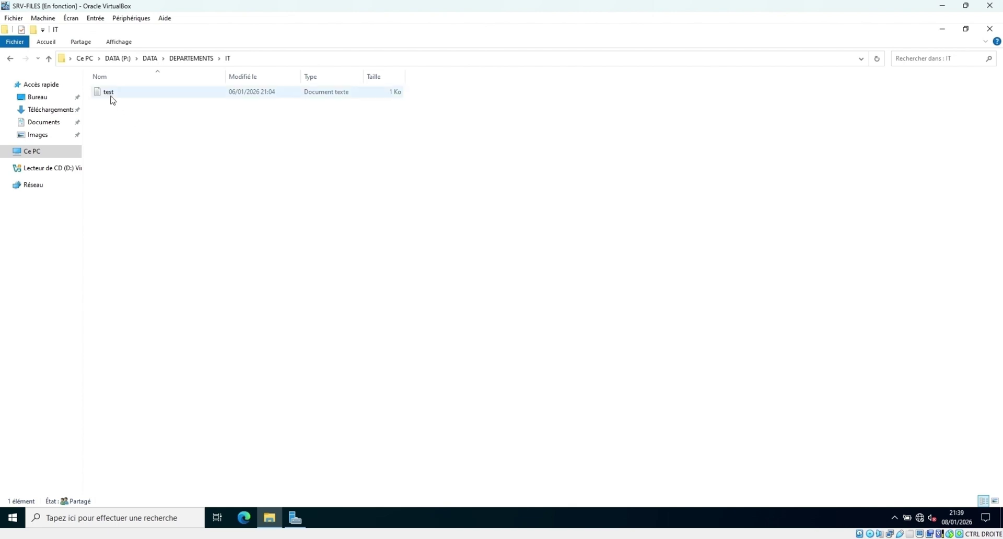
right_click(112, 100)
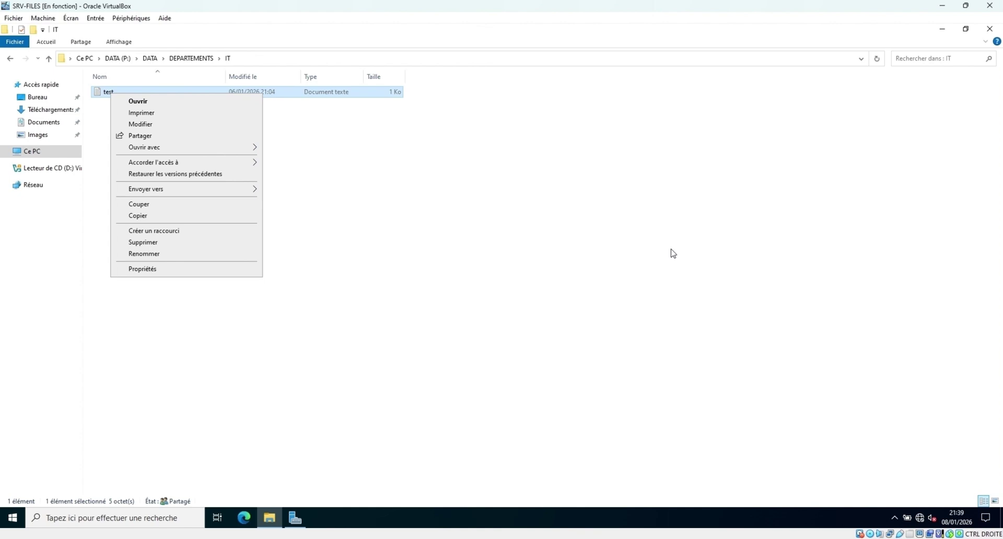
click(621, 257)
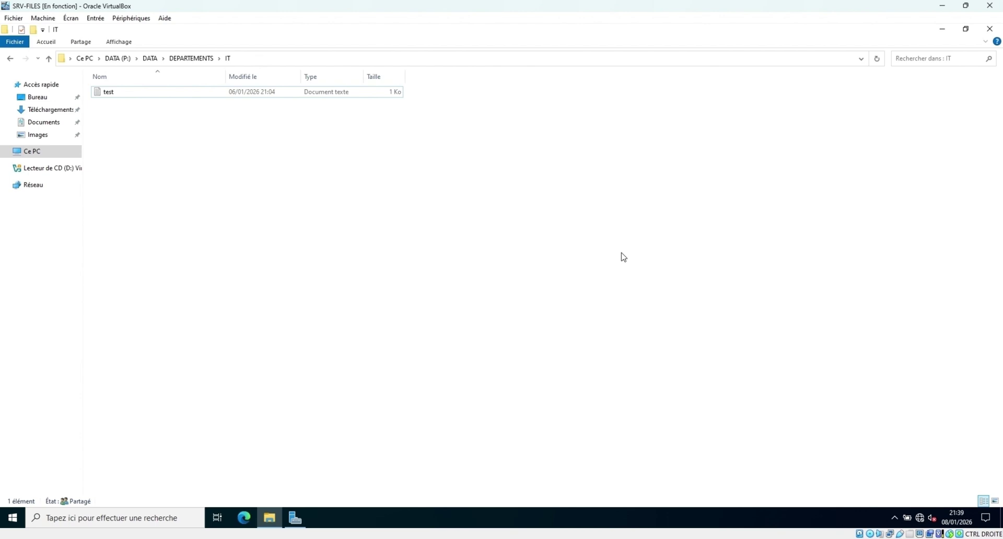
Open Computer Management from Server Manager and show Disk Management in a maximized window
click(32, 151)
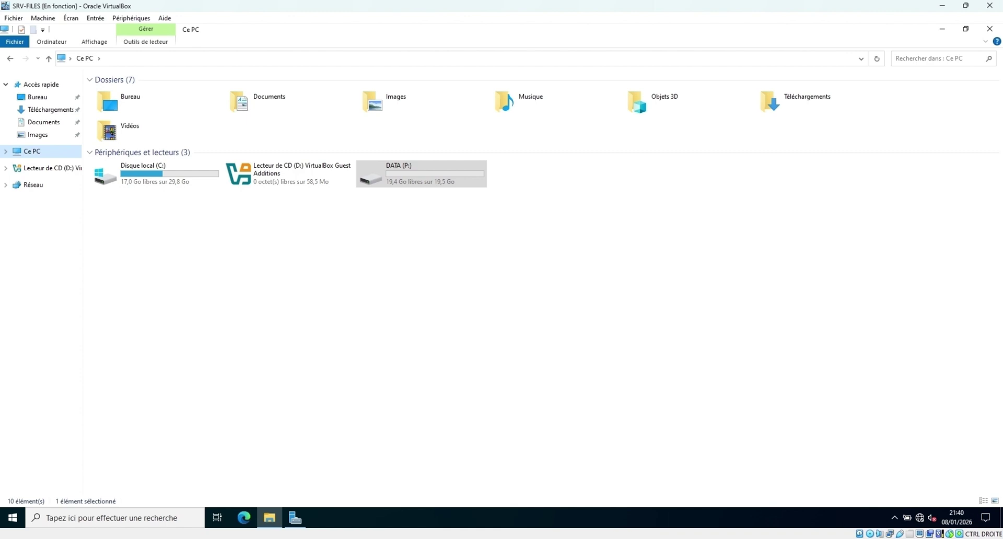
click(295, 518)
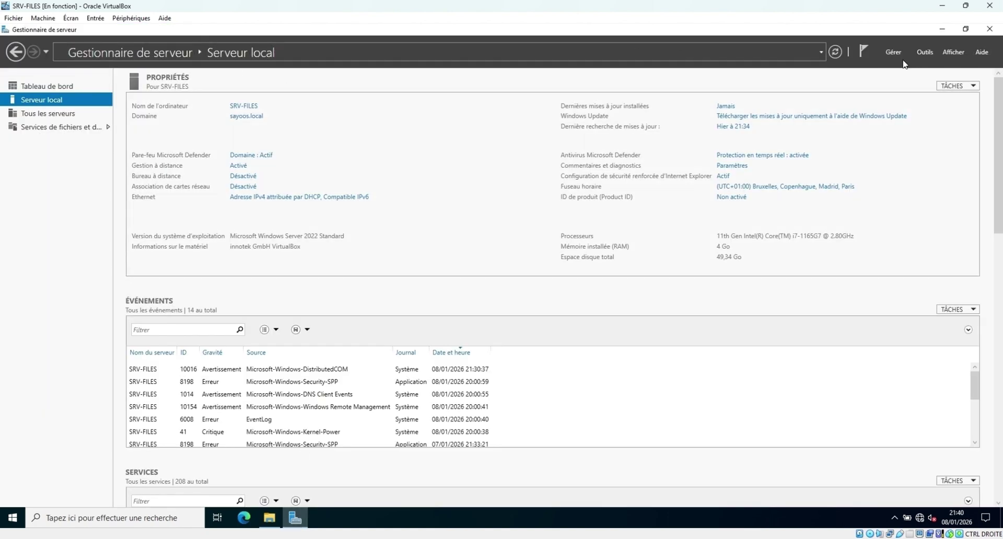
click(928, 52)
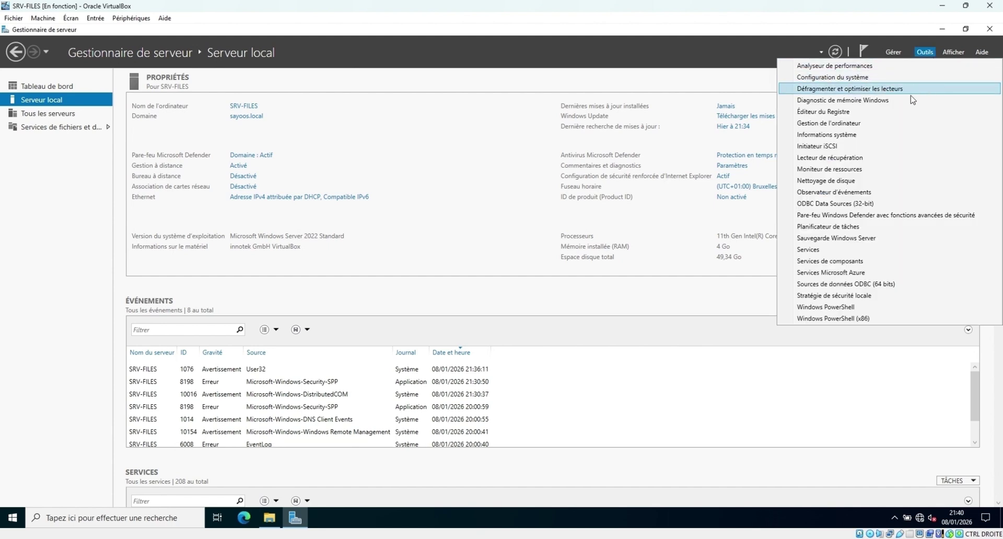
click(843, 124)
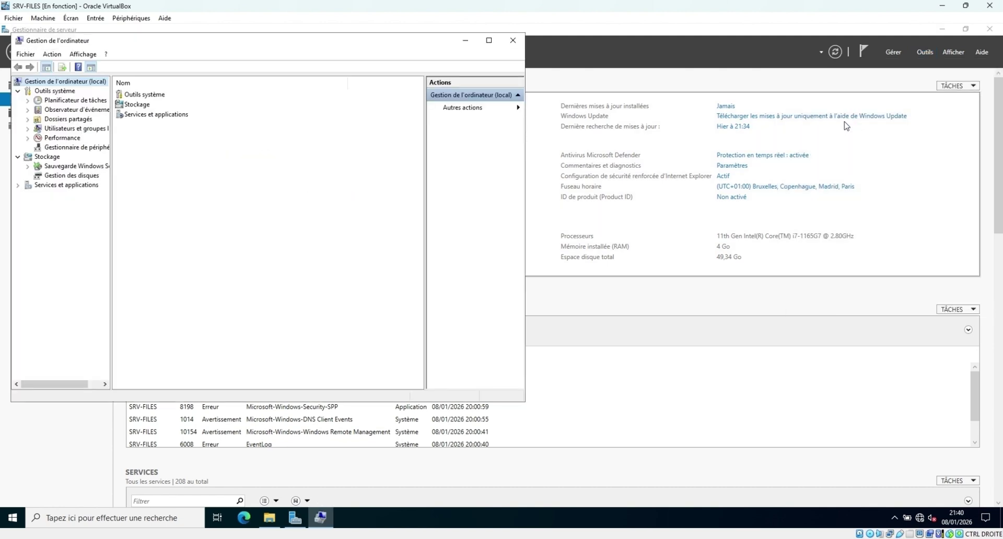
right_click(13, 517)
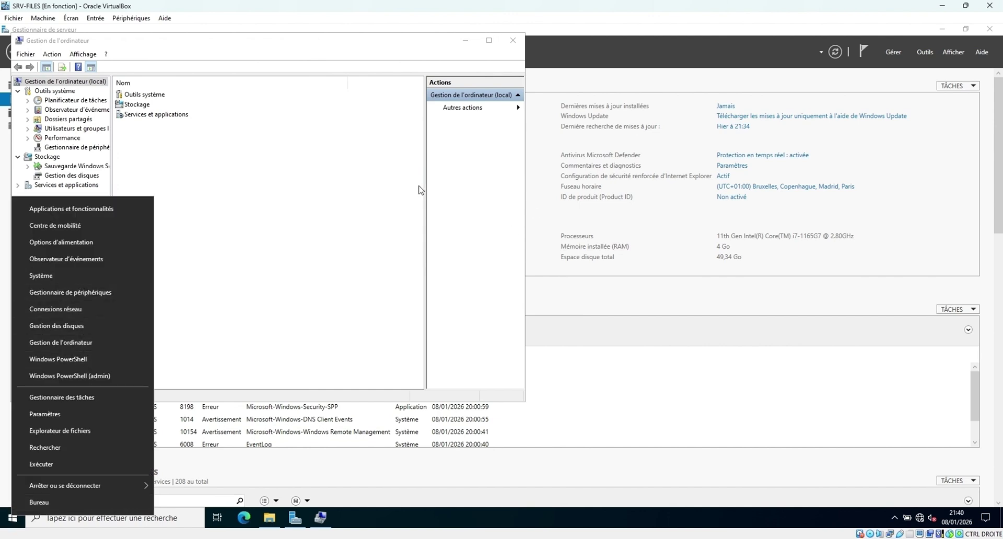
click(314, 197)
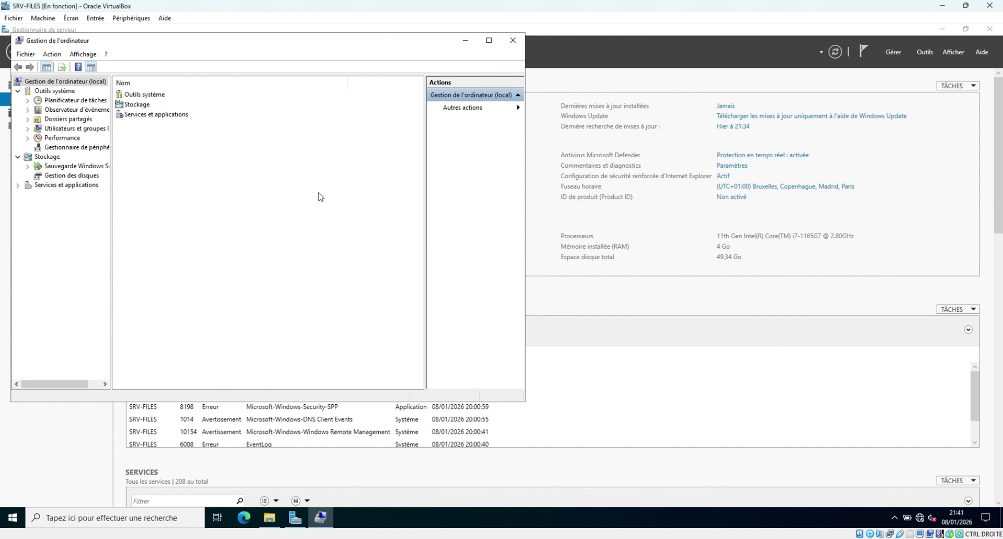
click(71, 177)
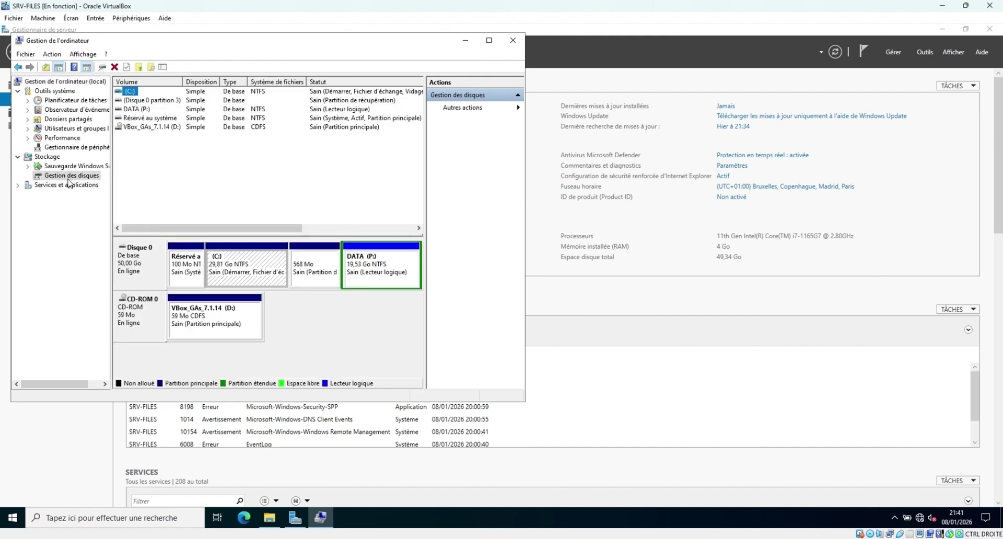
click(489, 41)
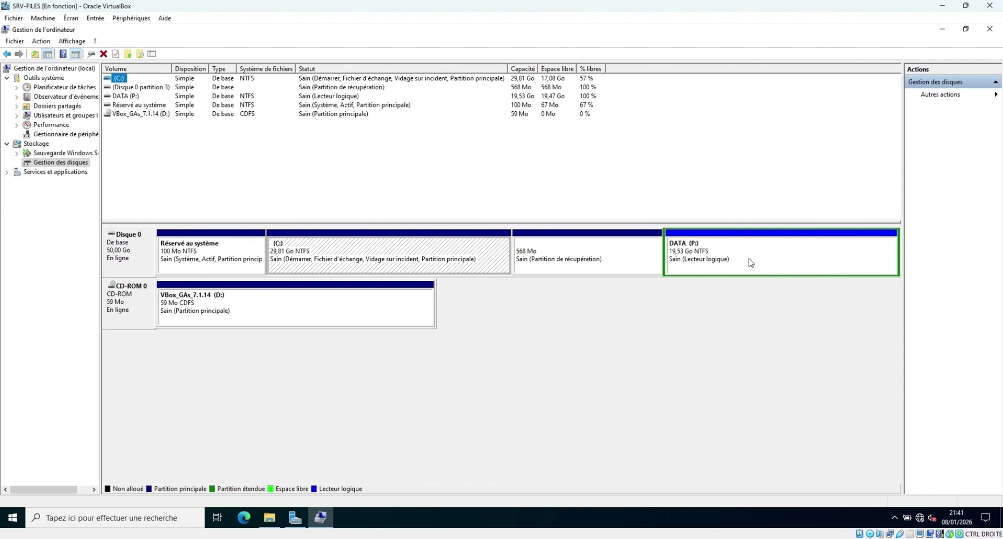
Open the shadow copy settings in the properties of the DATA (P:) volume
click(725, 254)
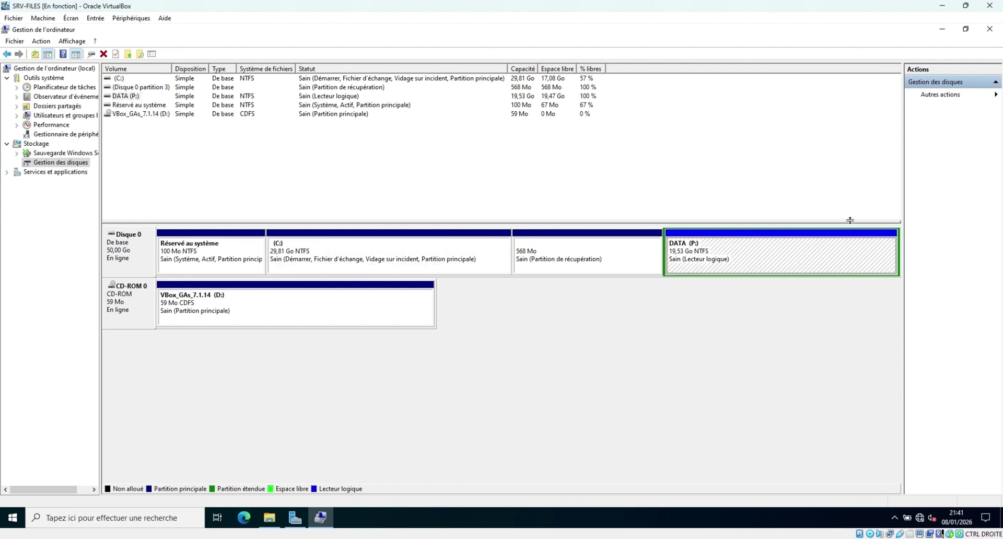
right_click(756, 253)
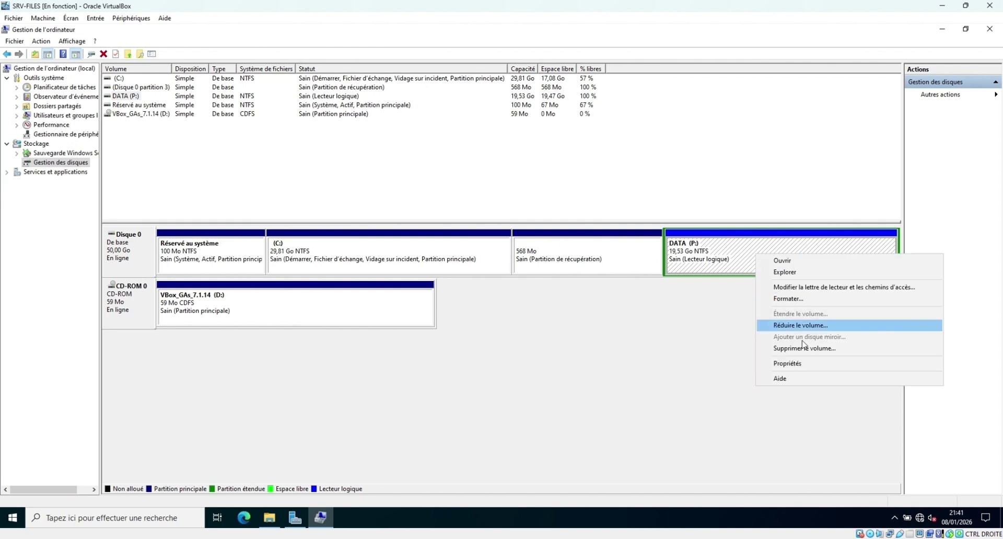
click(802, 366)
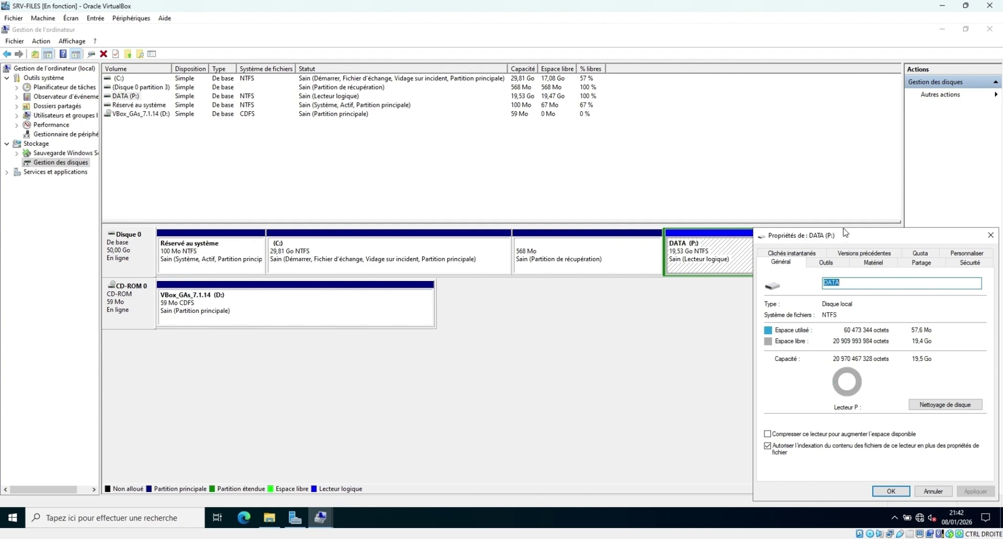
drag(848, 235, 681, 187)
click(784, 254)
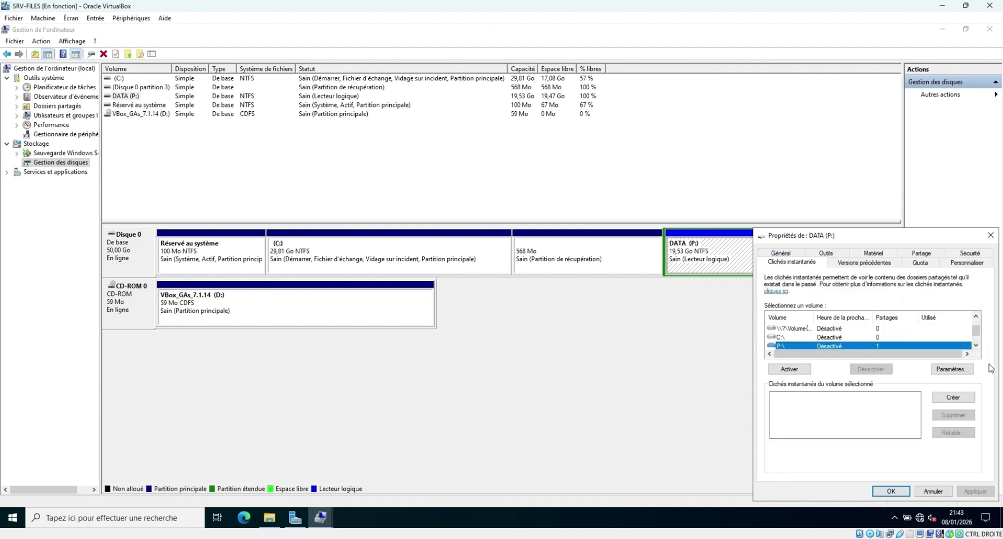
Enable shadow copies for volume P:\ and widen the volume list's next-run-time column
click(976, 345)
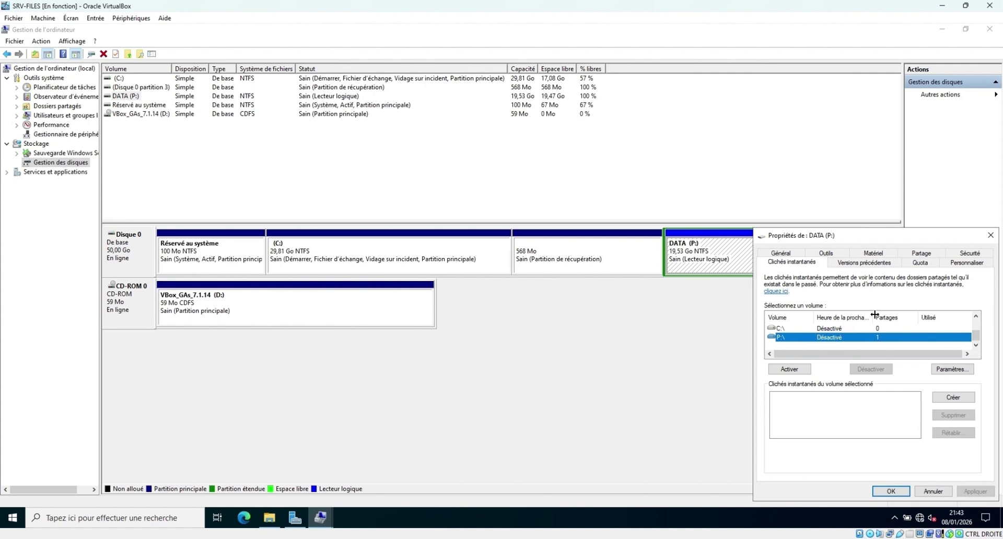
drag(873, 315, 905, 315)
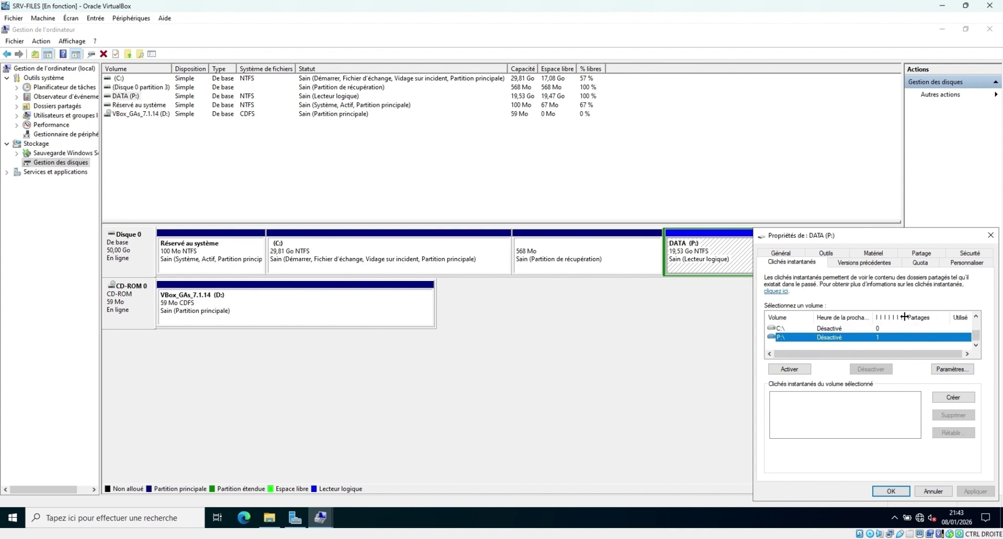
click(791, 370)
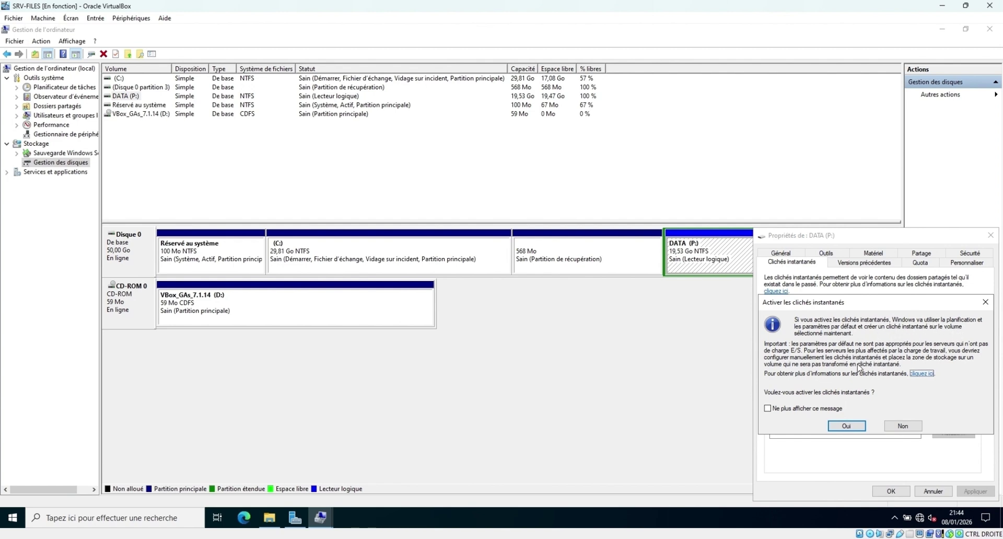
click(859, 428)
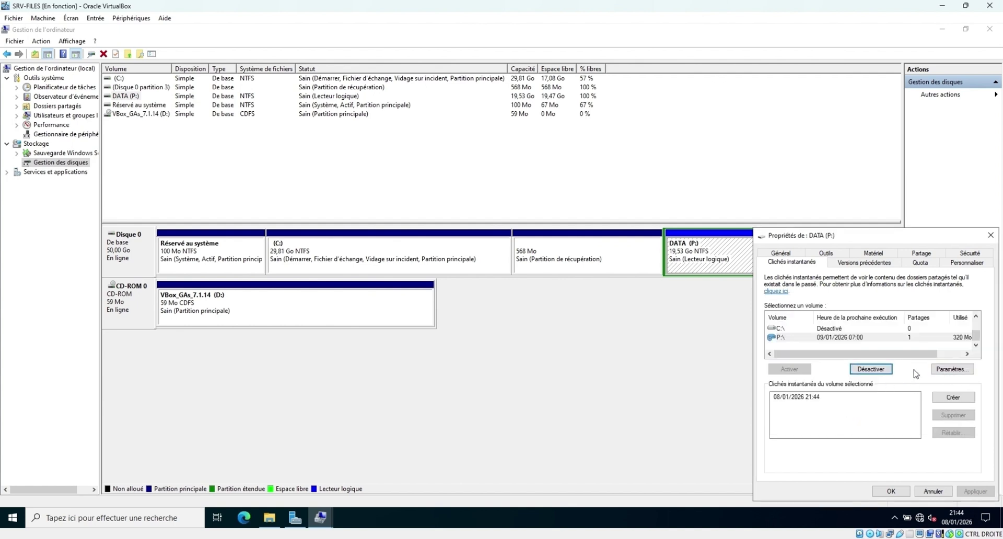
Raise the maximum shadow copy storage limit for P:\ by one increment and review its existing schedules
click(959, 370)
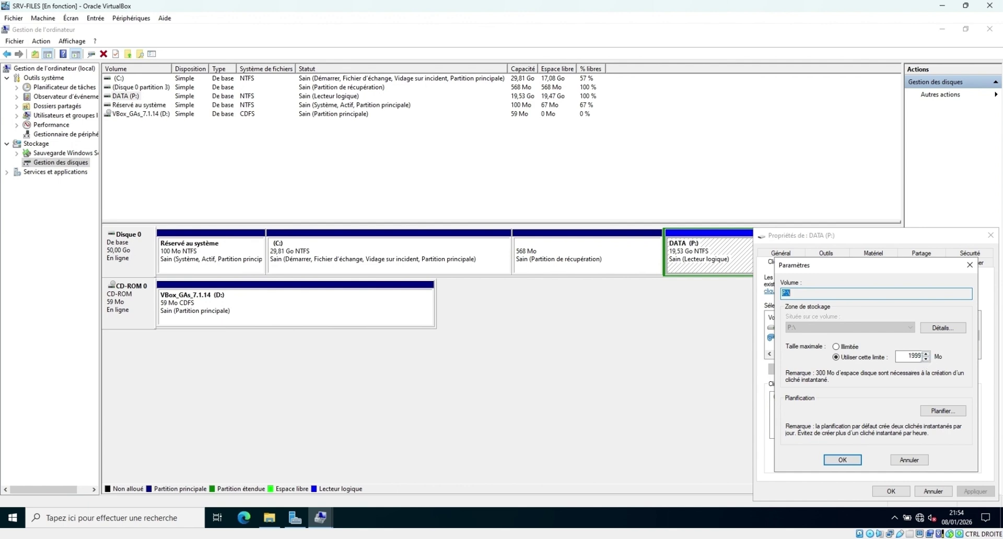
click(926, 354)
click(943, 412)
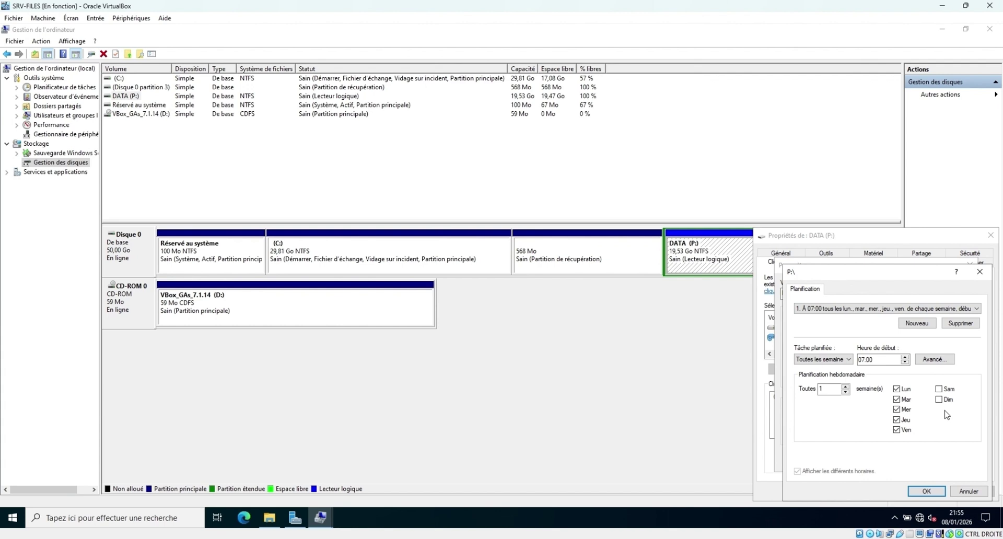
click(869, 310)
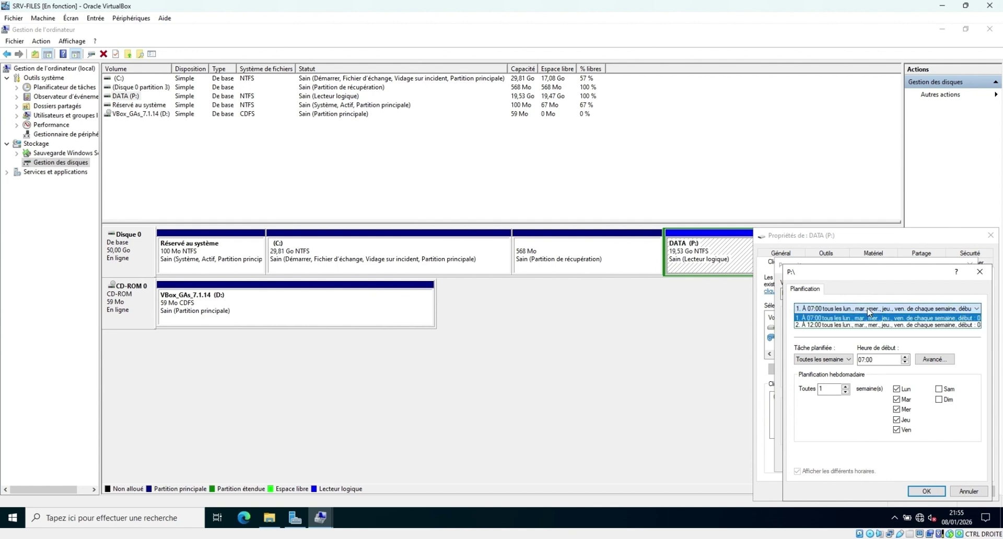
click(842, 341)
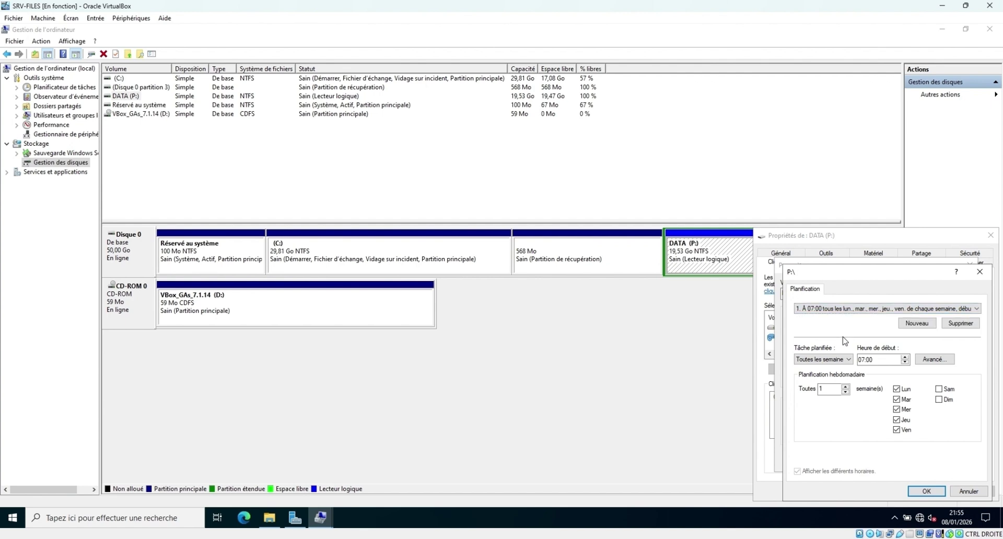
Add a new weekly shadow copy schedule for P:\ that runs every week from Monday to Friday
click(917, 324)
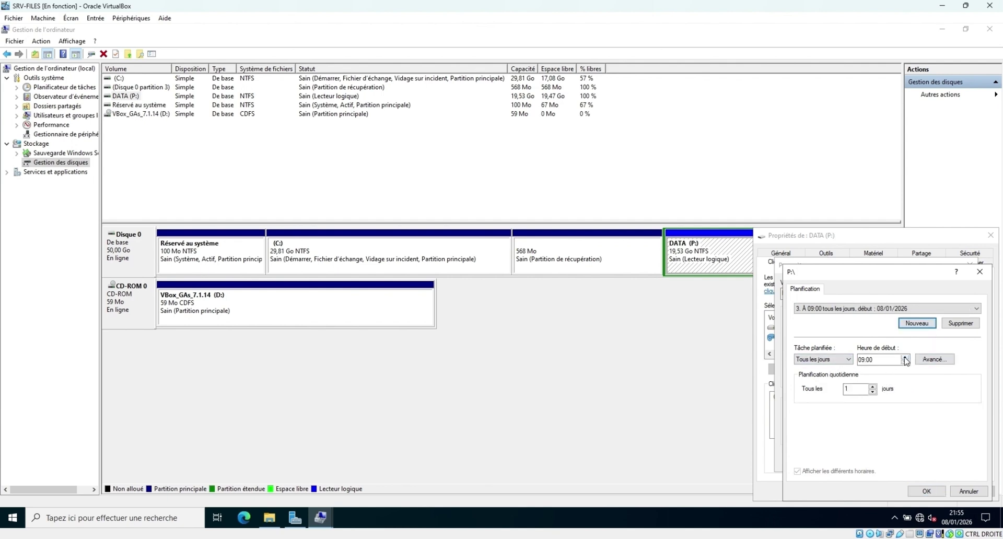
click(851, 360)
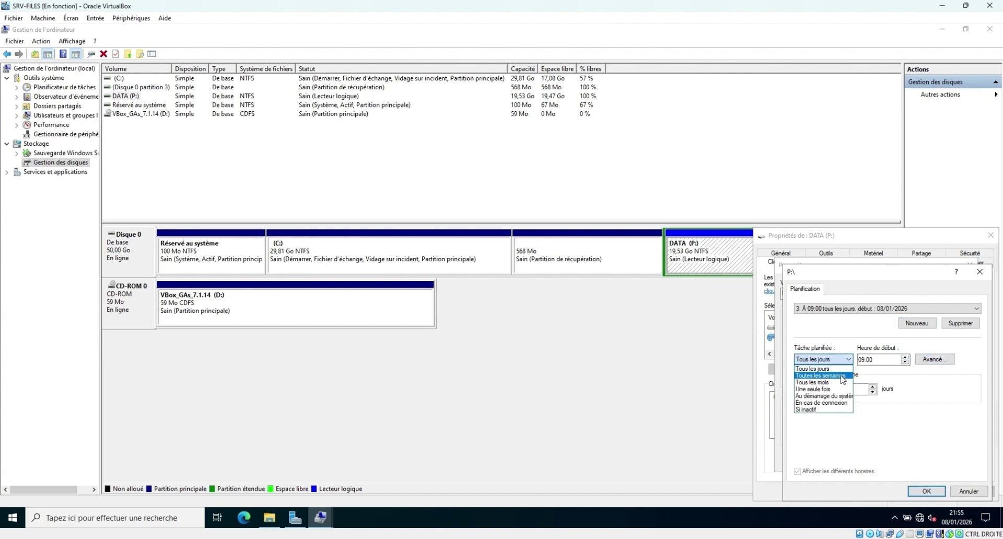
click(843, 376)
click(896, 399)
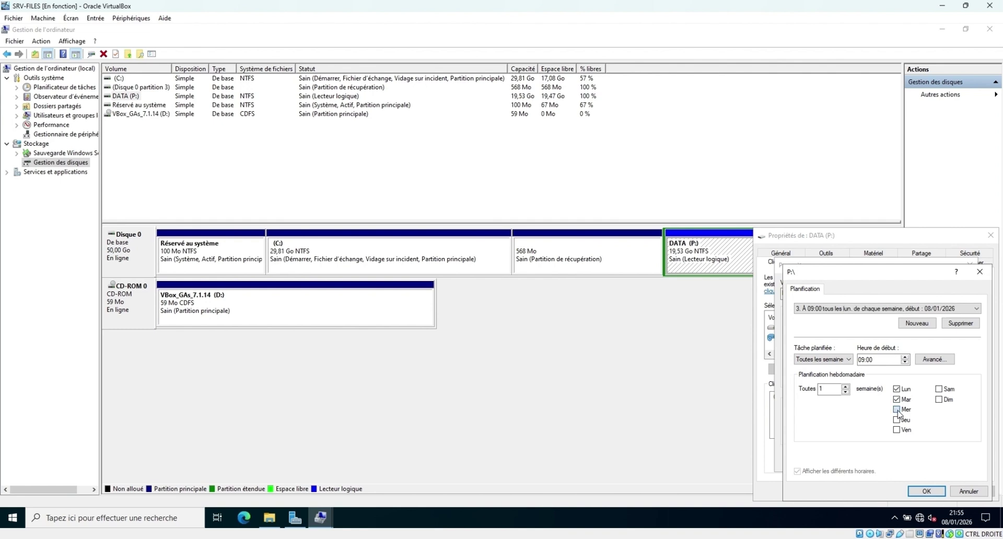
click(897, 410)
click(897, 420)
click(896, 430)
Set the new schedule's start time to 16:00 and accept the schedule changes
click(888, 360)
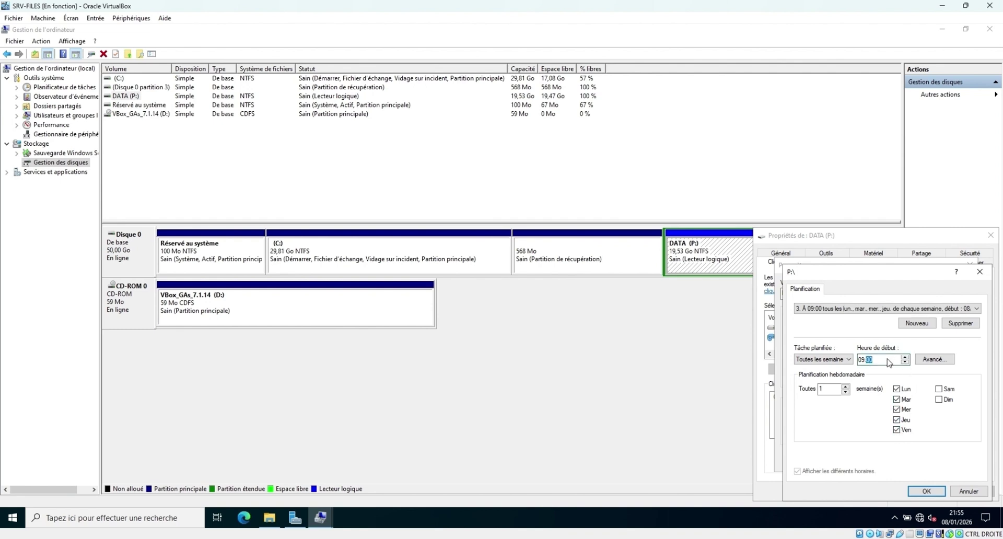
click(862, 360)
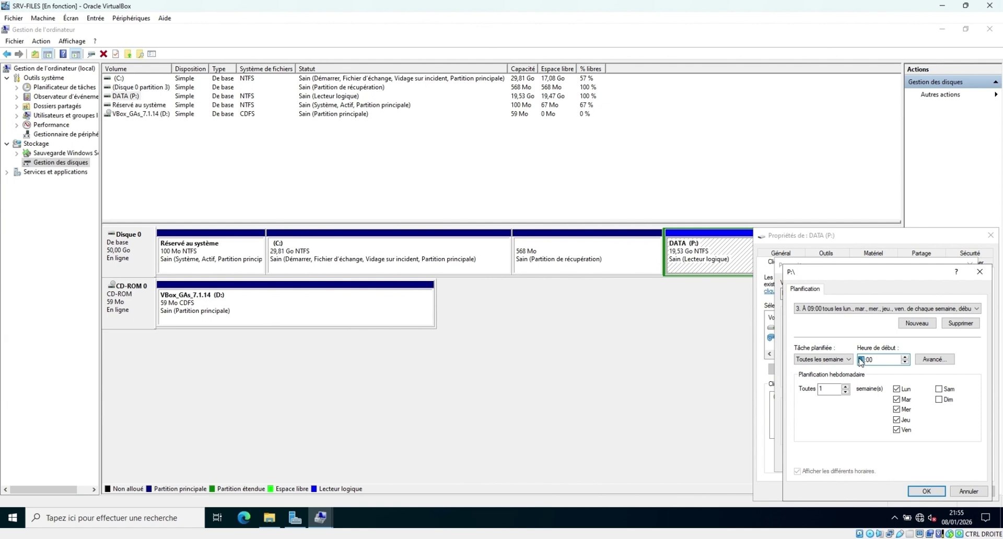
text(16)
click(933, 491)
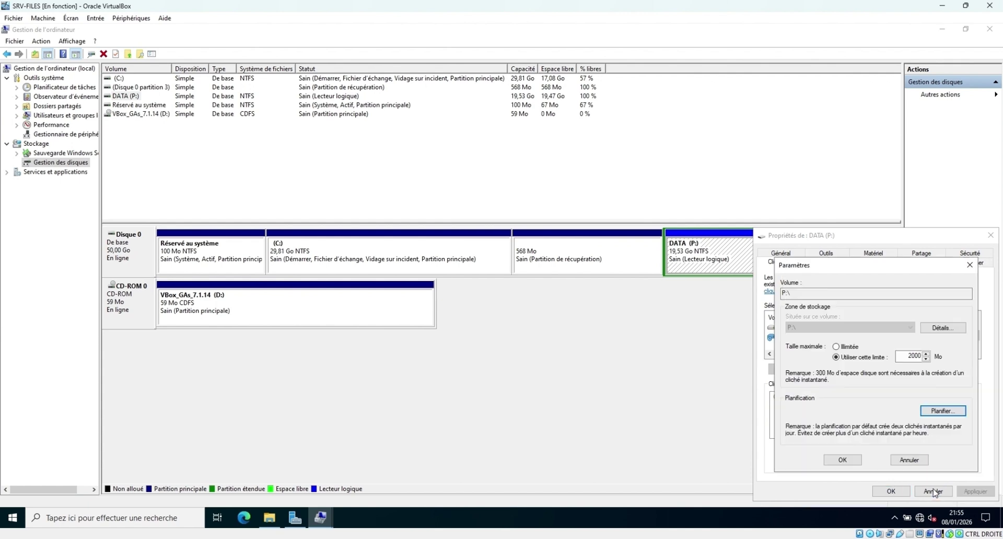
Review the list of schedules defined for P:\ and accept the volume's shadow copy settings
click(936, 412)
click(866, 309)
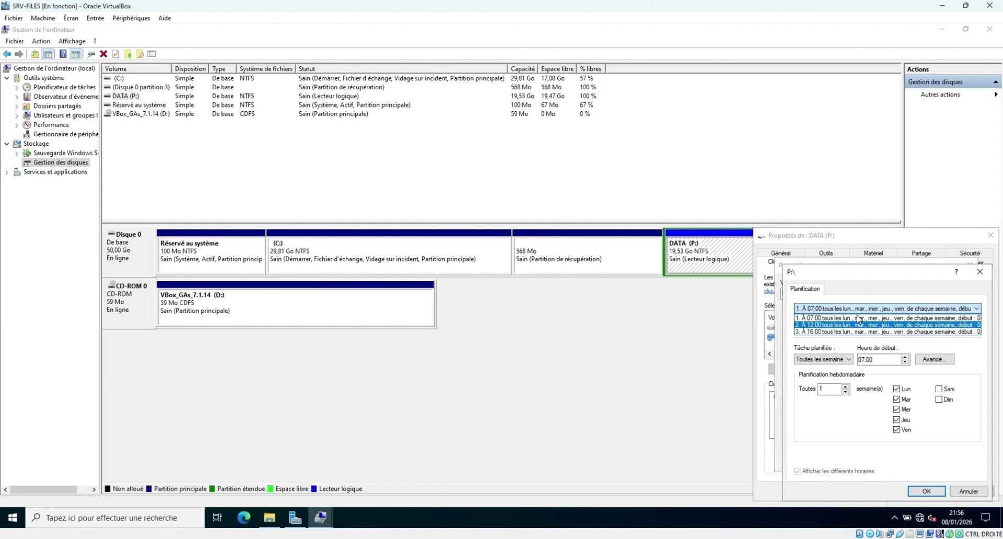
click(926, 491)
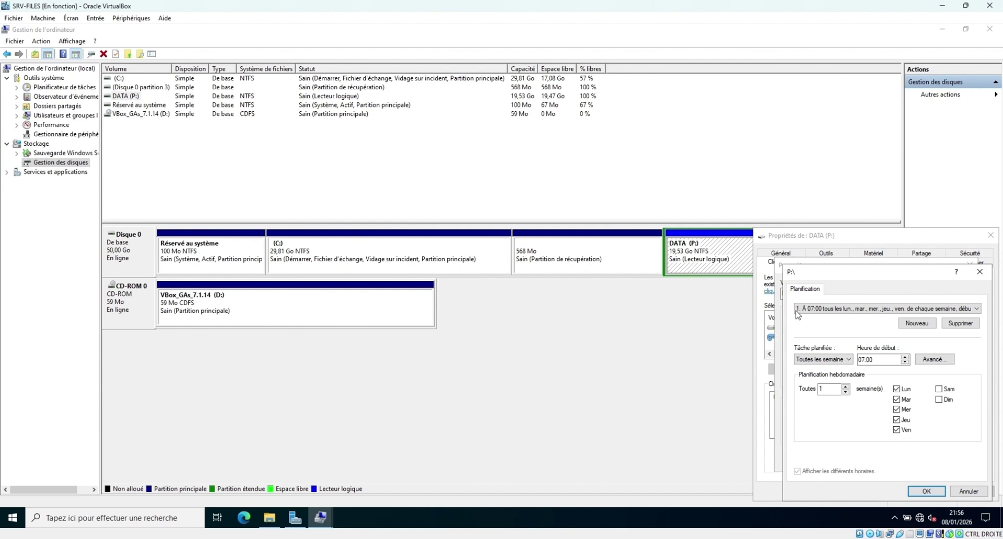
click(846, 312)
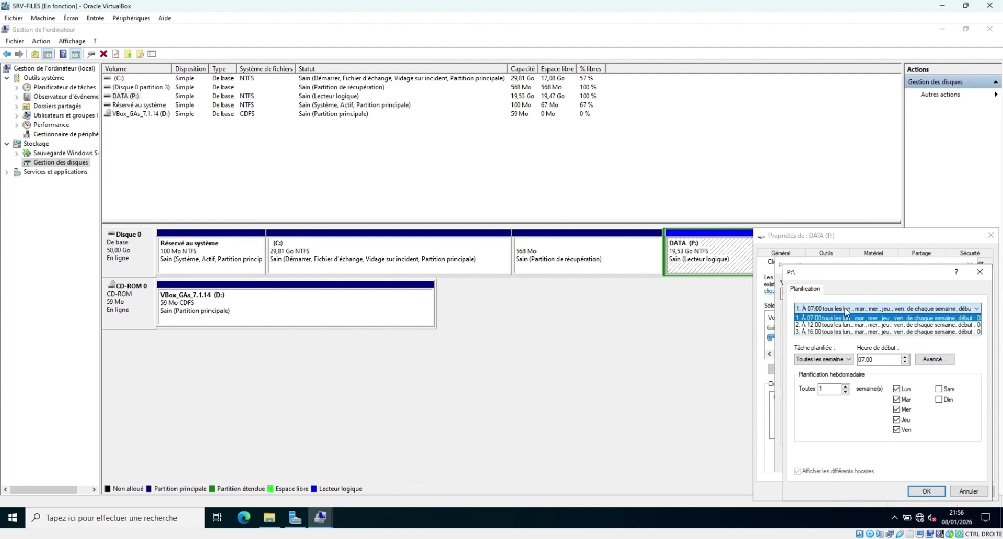
click(821, 454)
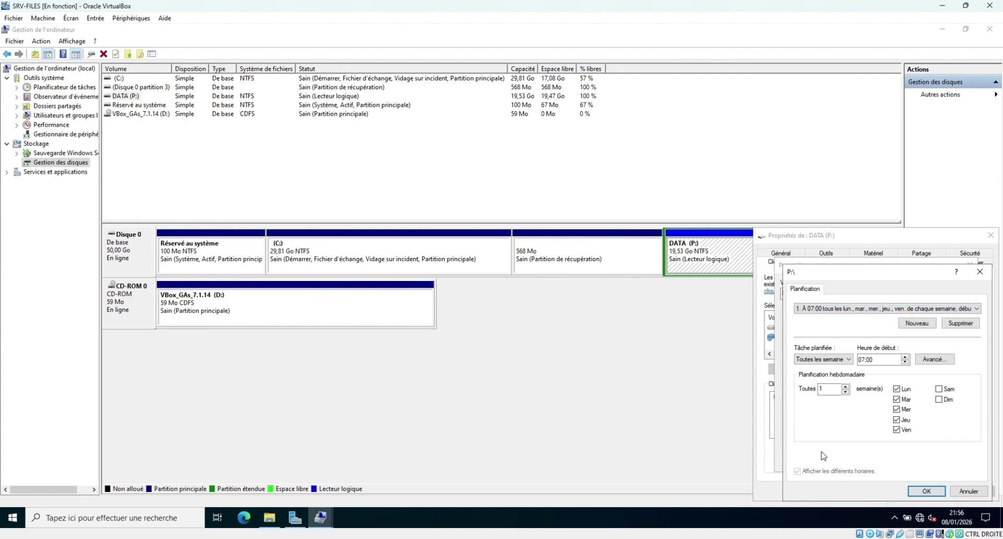
click(935, 495)
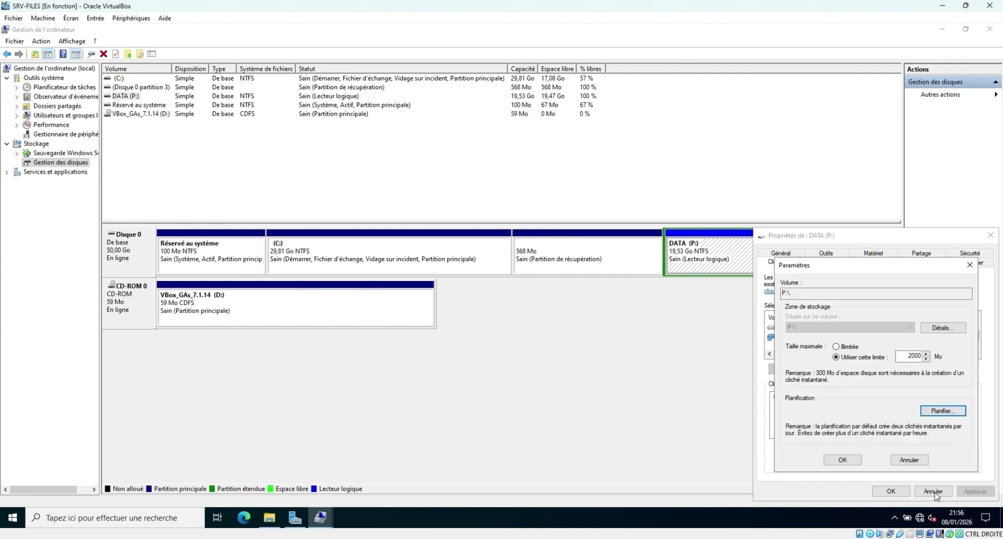
click(847, 464)
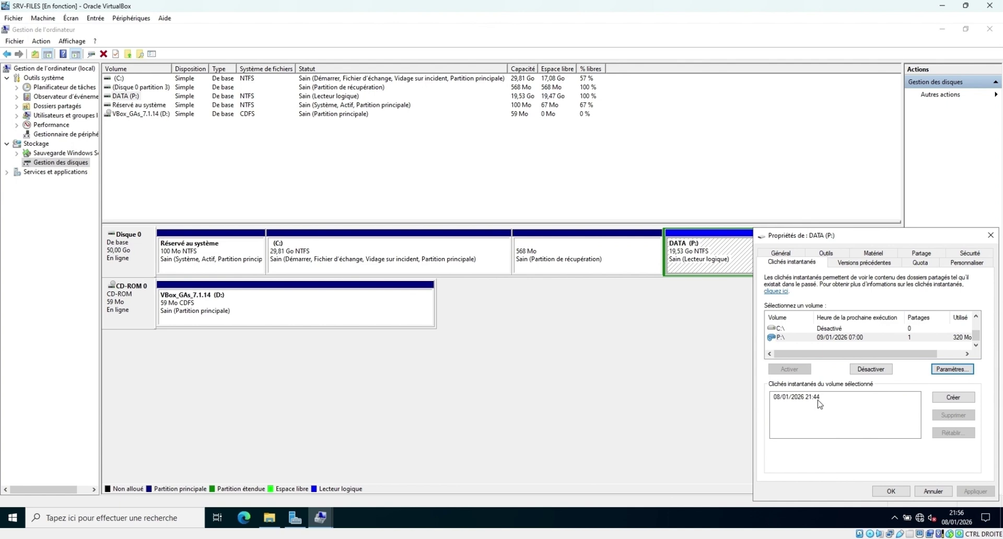
Create a shadow copy of P:\ immediately, and close the volume properties and Computer Management
click(955, 401)
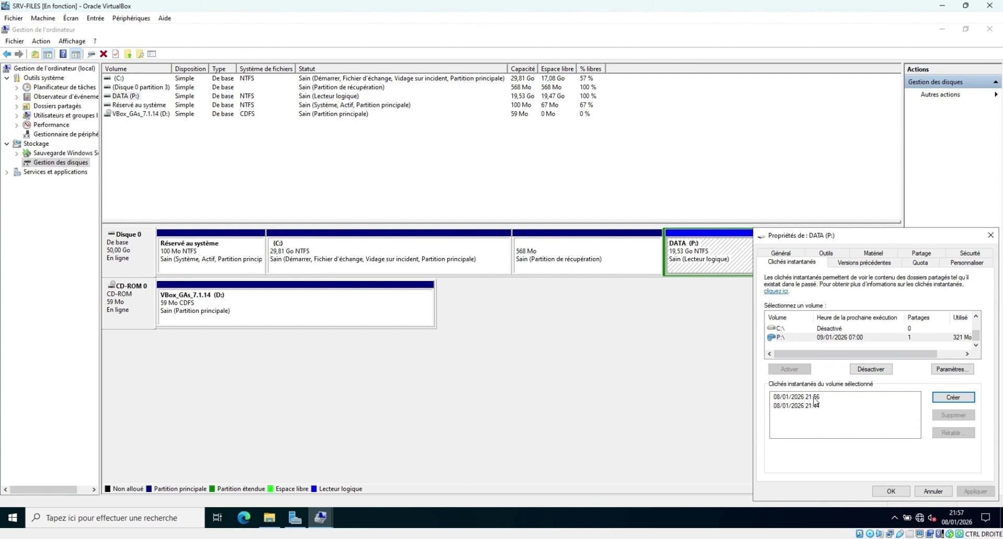
click(891, 491)
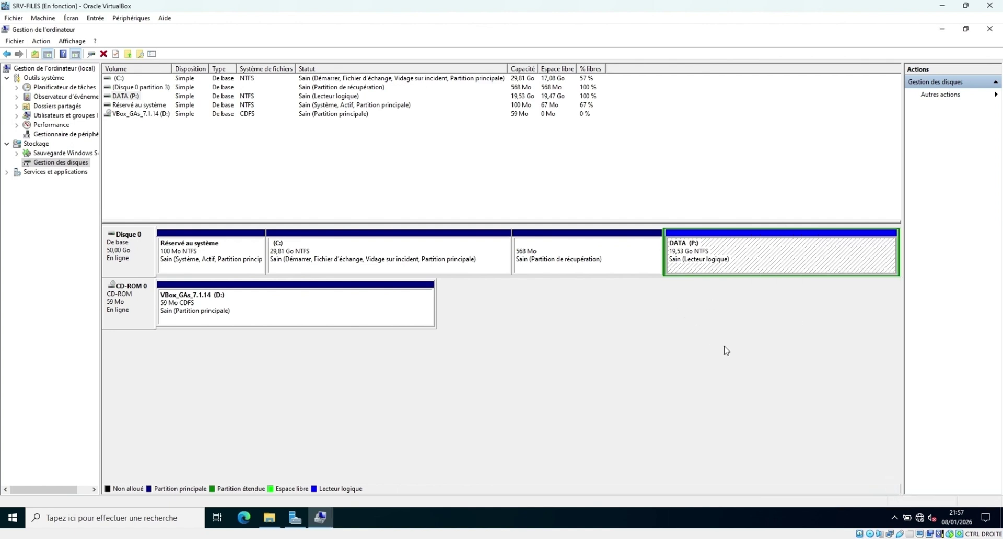
click(989, 29)
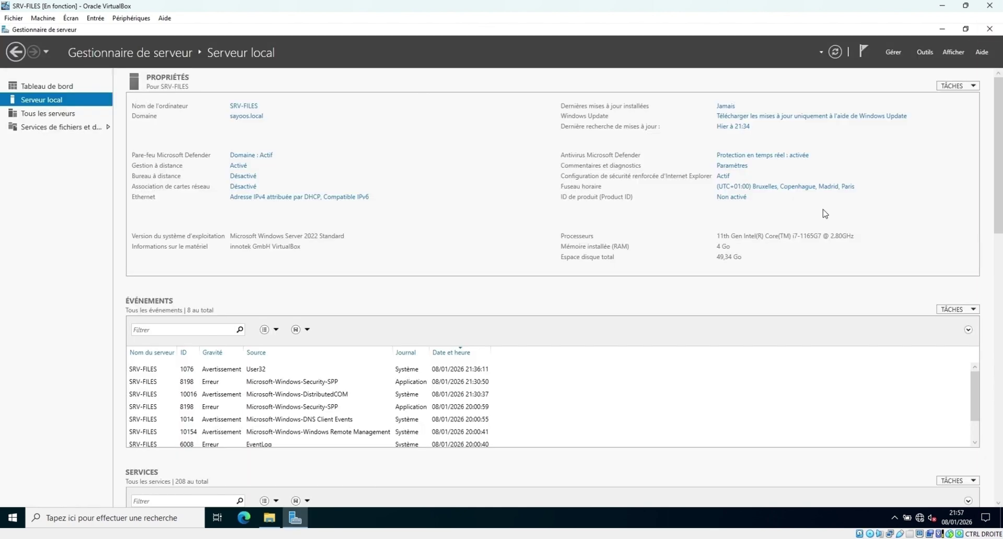
View the contents of the test text file in P:\DATA\DEPARTEMENTS\IT on the file server and close it
click(269, 517)
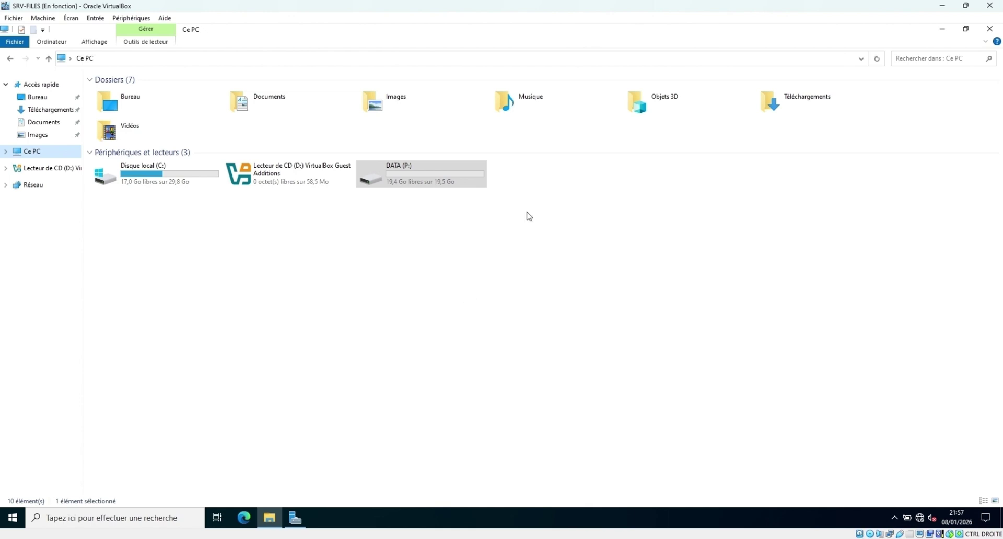
double_click(416, 172)
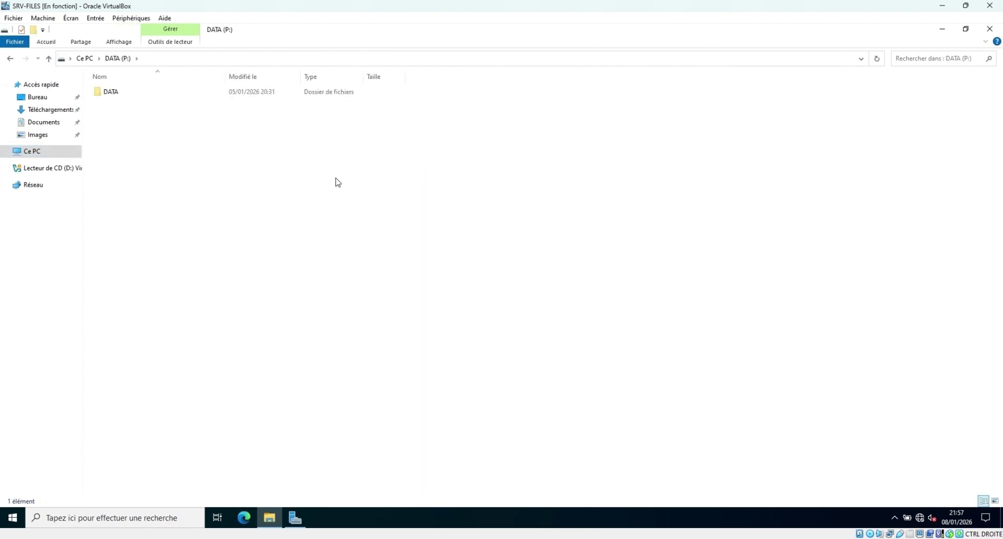
double_click(120, 94)
click(145, 97)
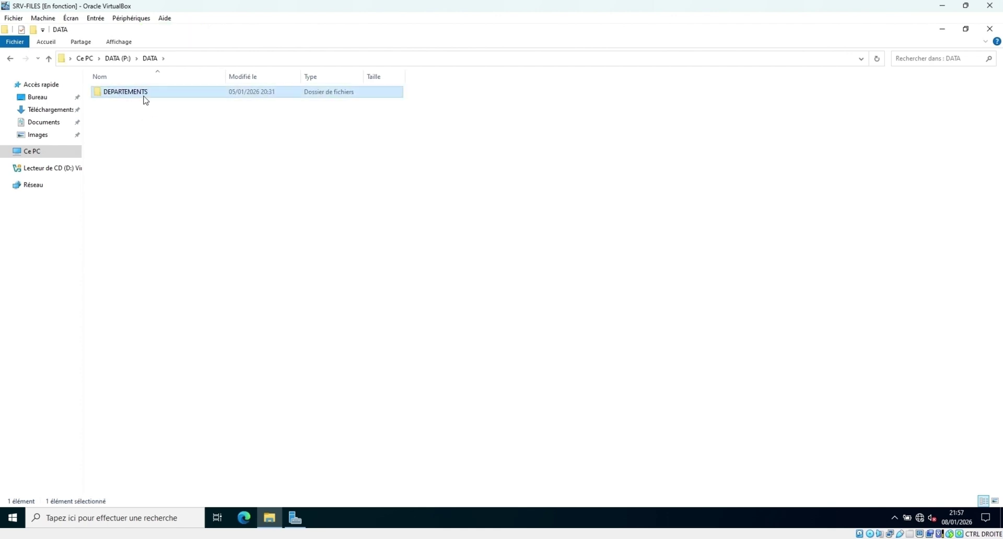
double_click(145, 97)
double_click(120, 115)
click(116, 98)
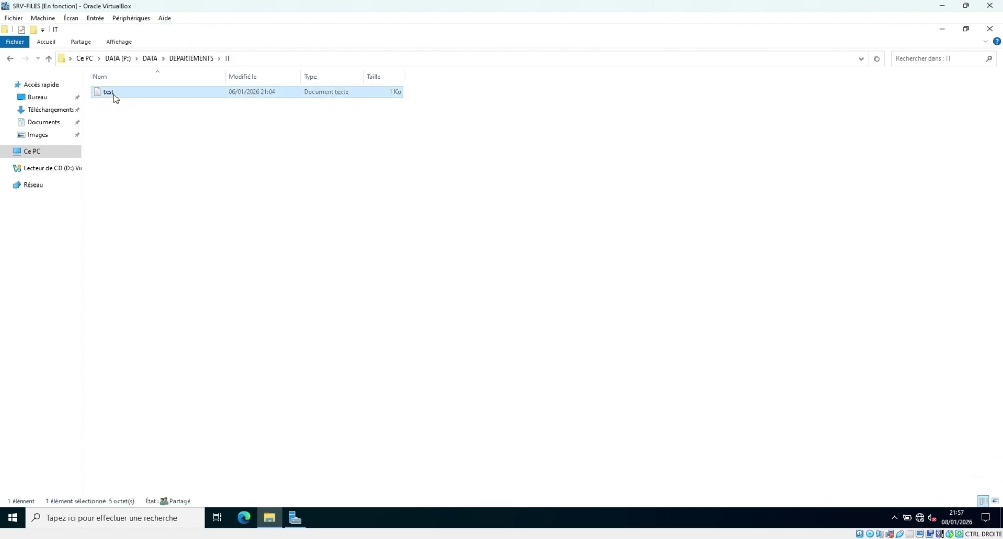
double_click(116, 99)
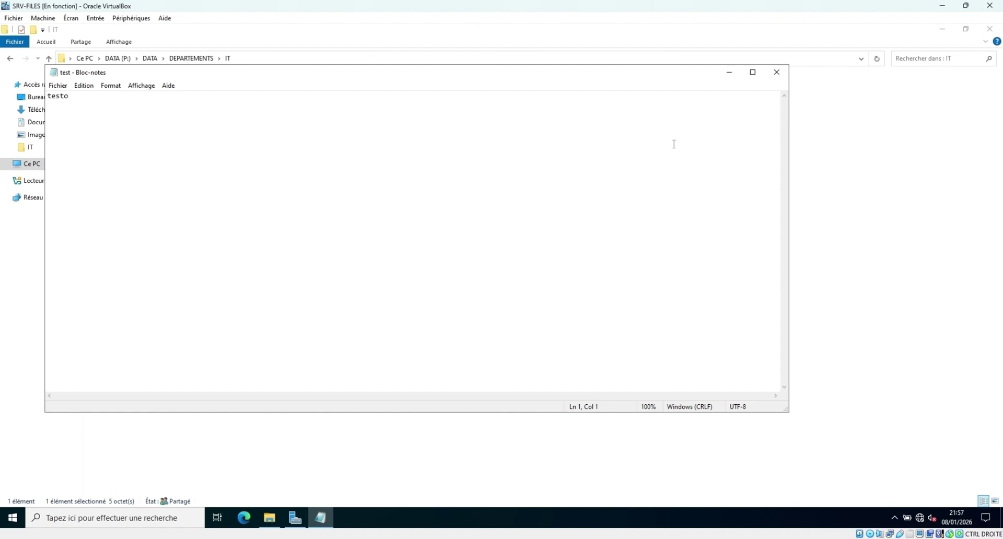
click(777, 72)
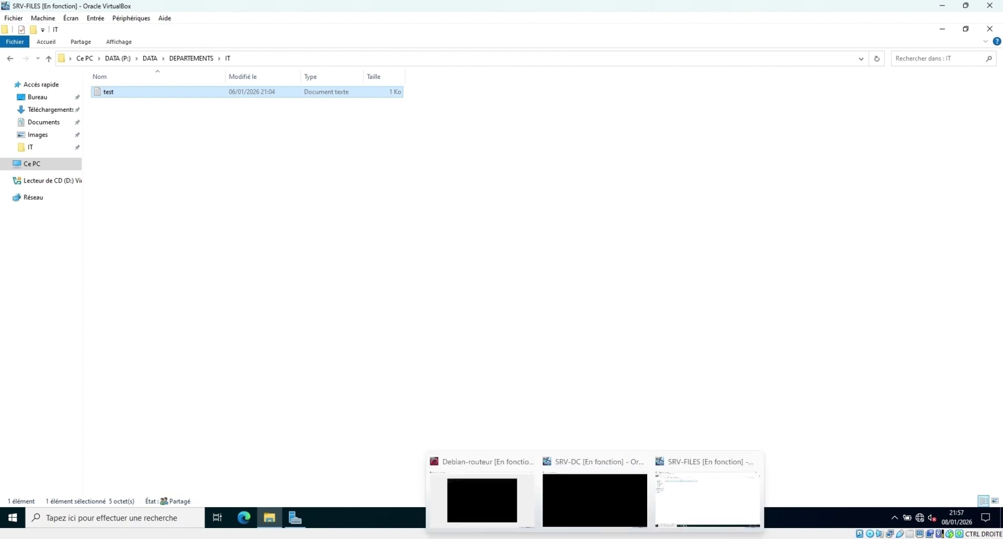
Switch to the VirtualBox manager and start the WIN11-USR-NS virtual machine
mouse_move(572, 538)
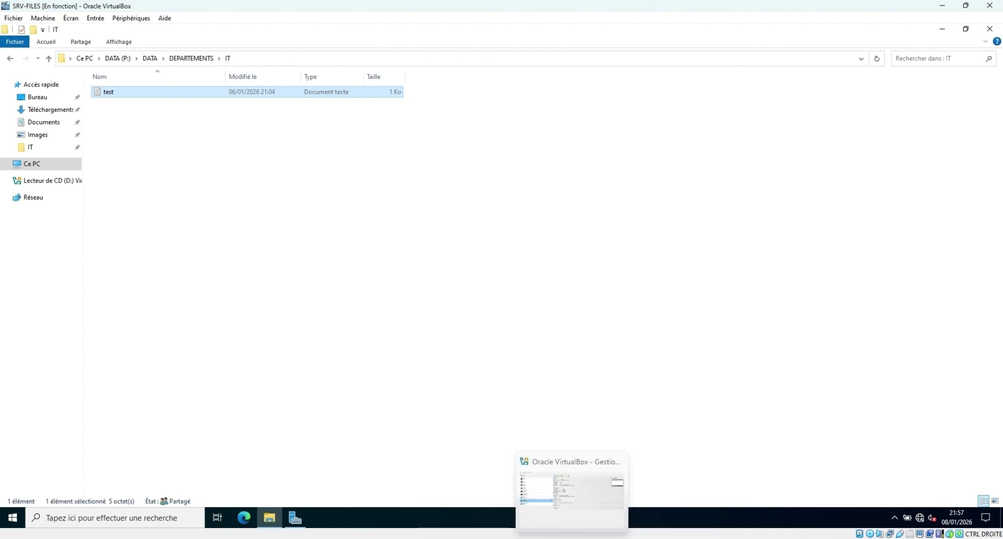
click(572, 491)
click(91, 309)
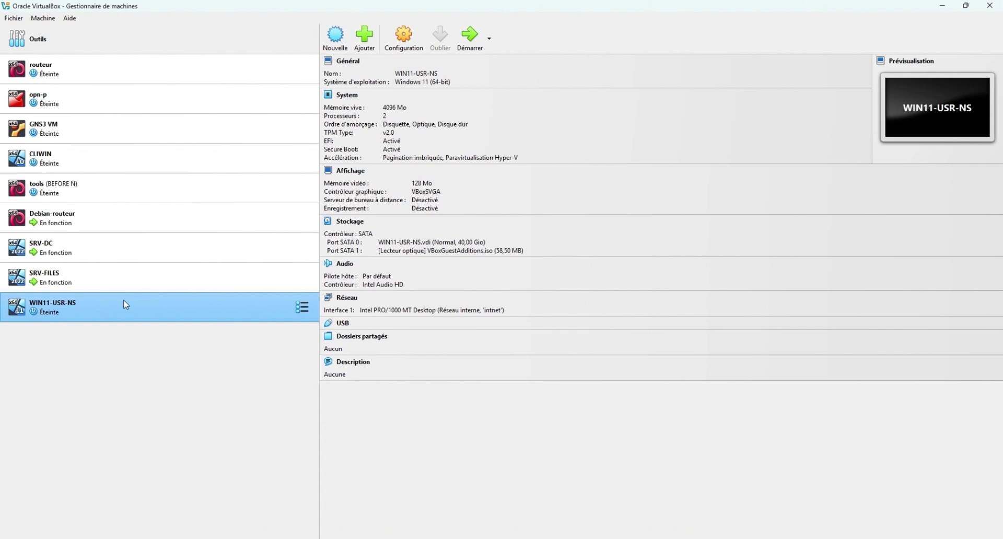
click(469, 36)
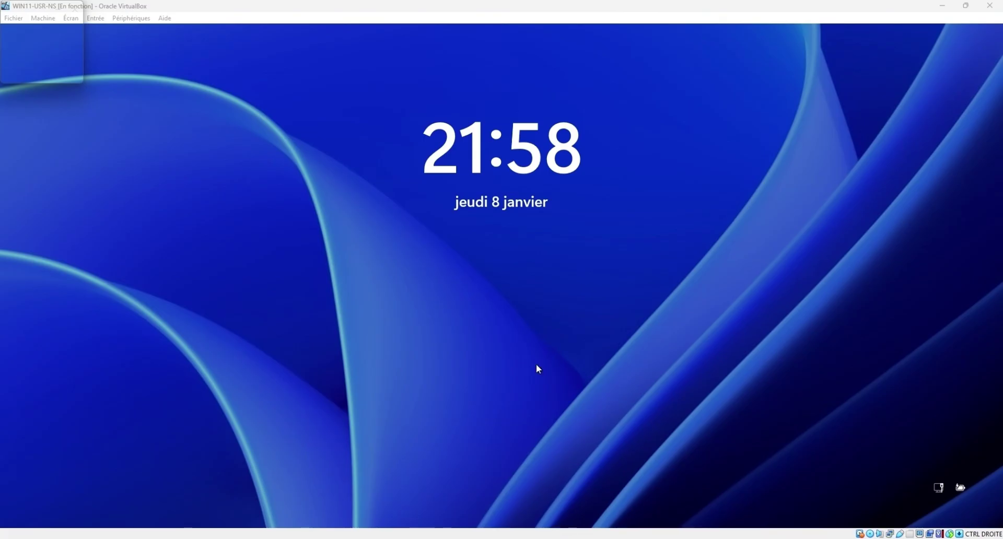
Sign in to the Windows 11 client with the displayed domain user by entering the account password
click(536, 364)
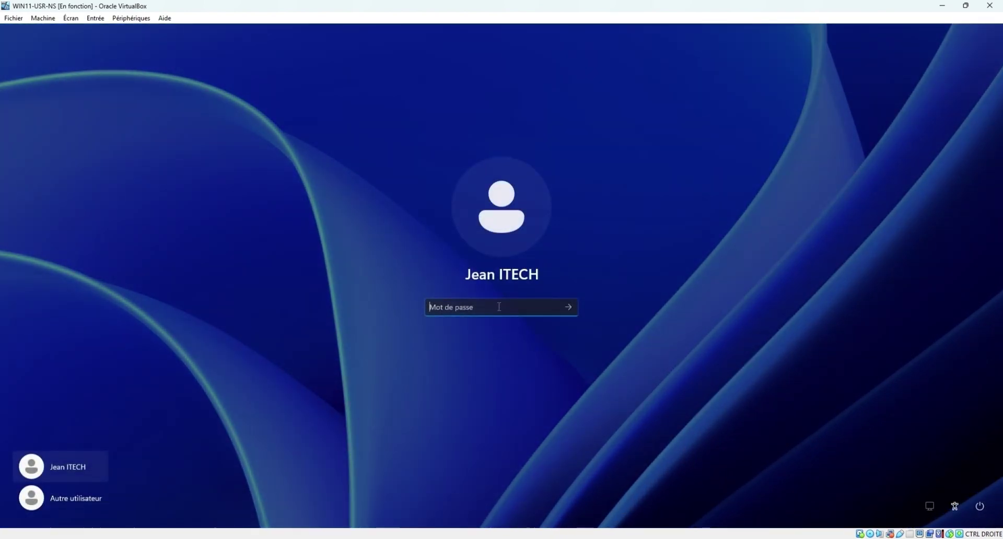
text(**********)
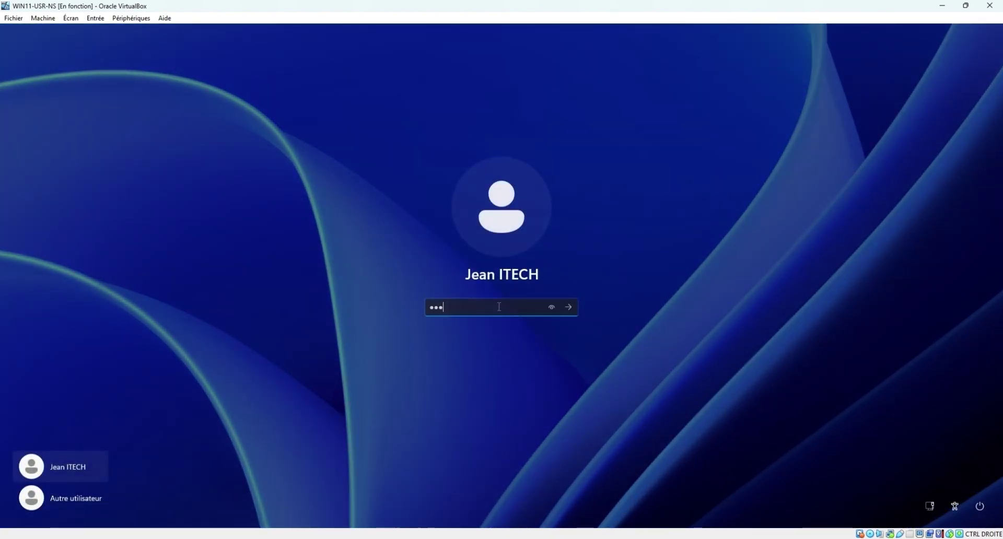
text(***)
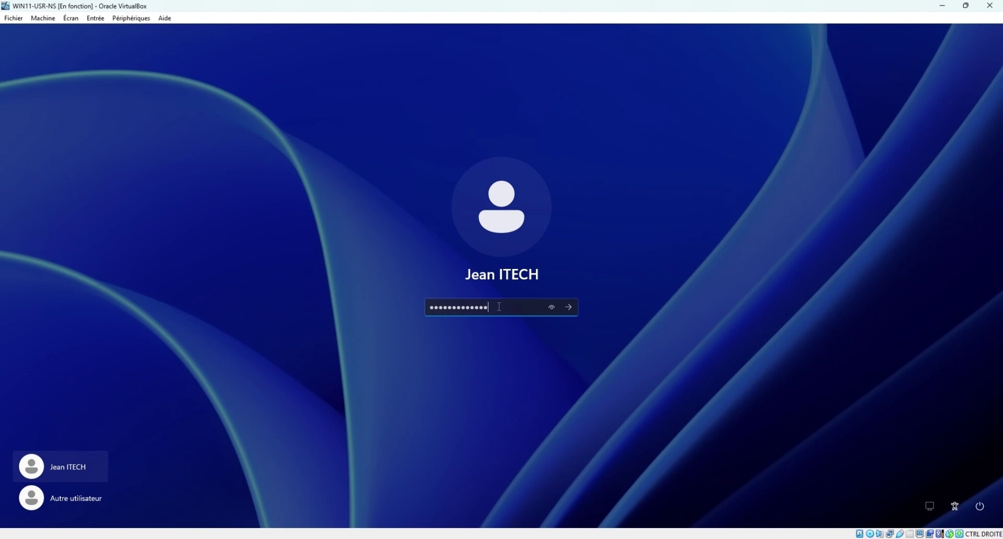
text(***)
key(Return)
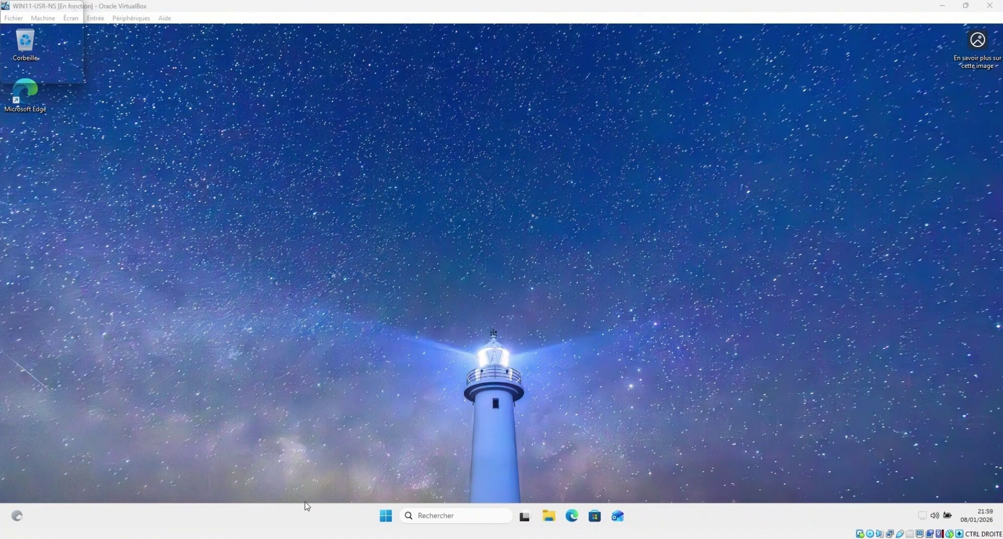
Open test.txt from the IT folder on the COMMUN (P:) network drive
click(549, 517)
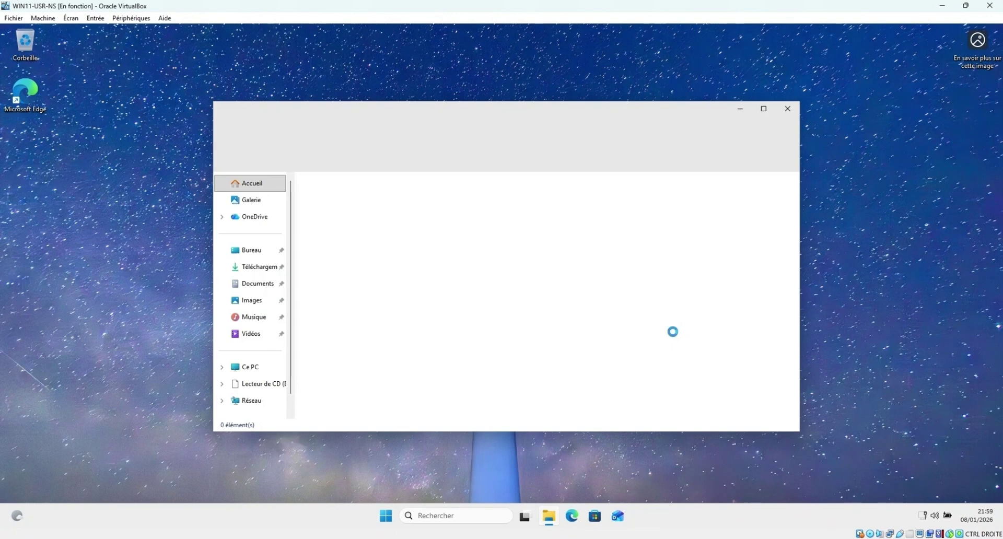
click(251, 367)
double_click(384, 232)
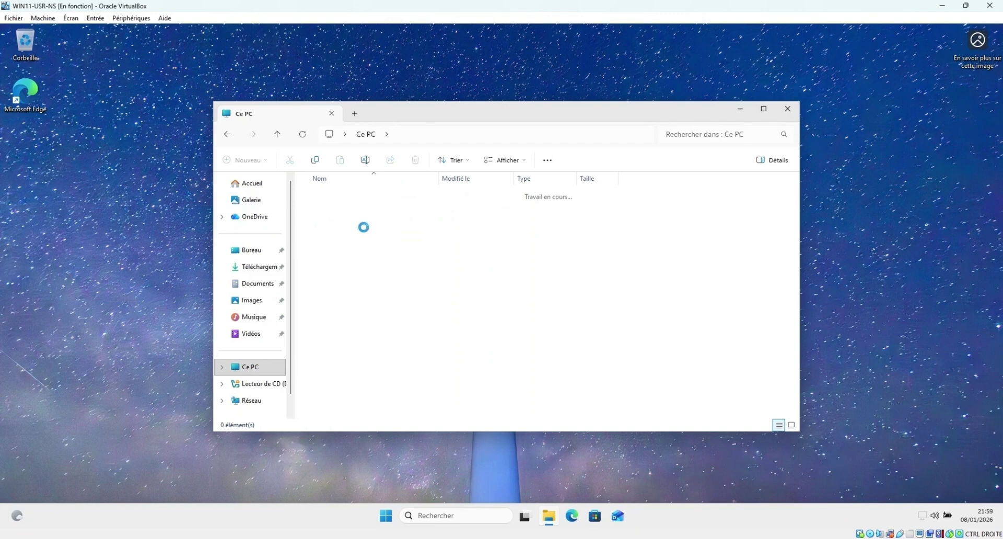
click(317, 199)
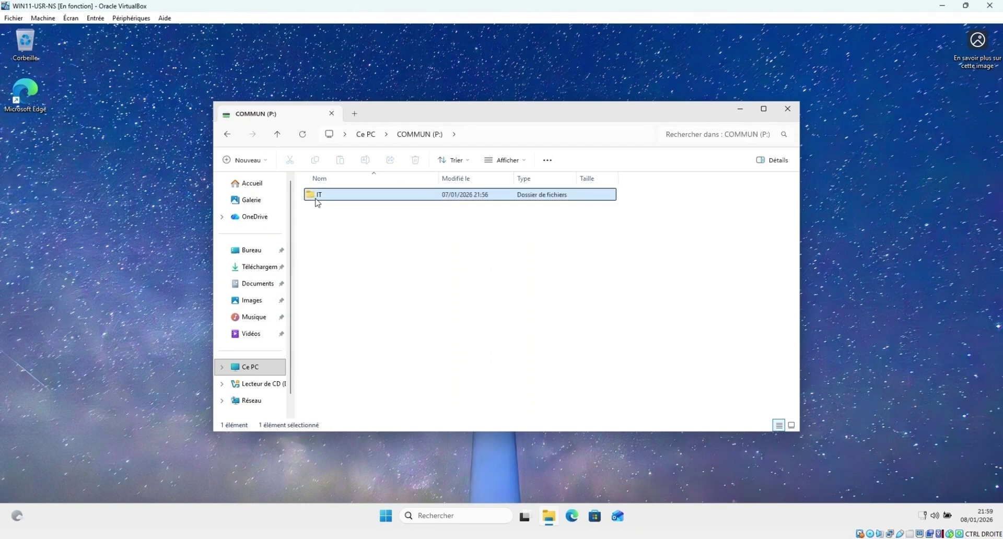
double_click(316, 199)
click(324, 197)
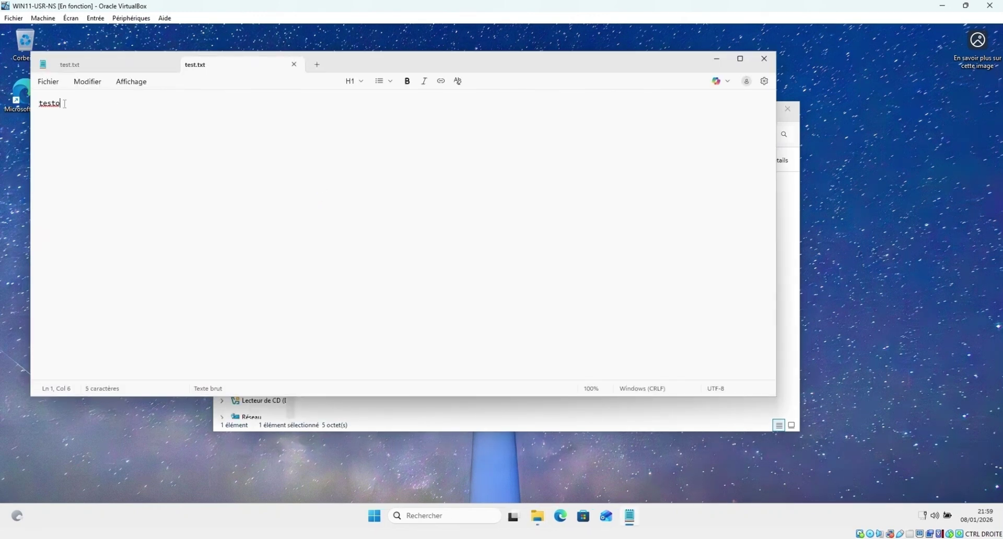
Replace the whole text of test.txt with "suppression_testo" and save the file
key(ctrl+a)
key(BackSpace)
text(suppression)
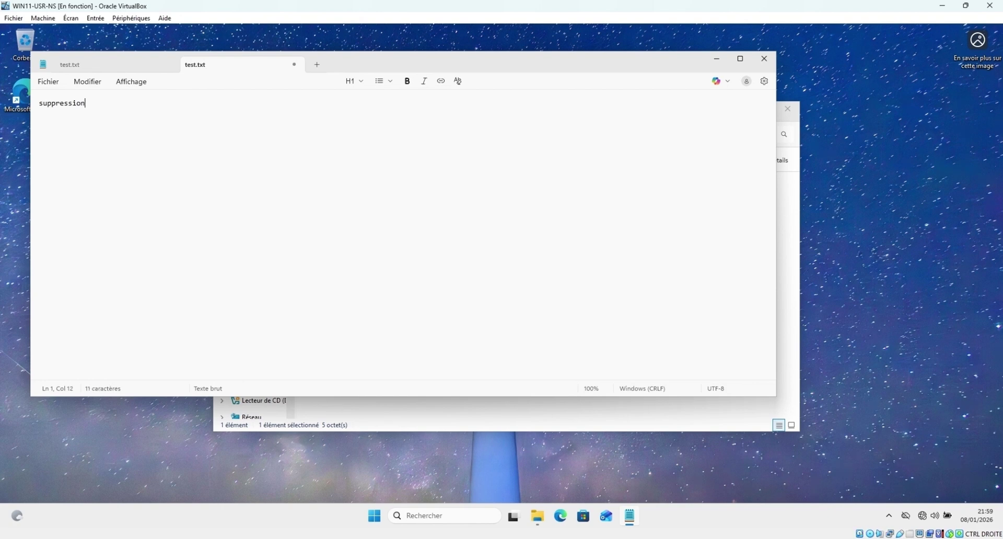
text(_testo)
click(48, 83)
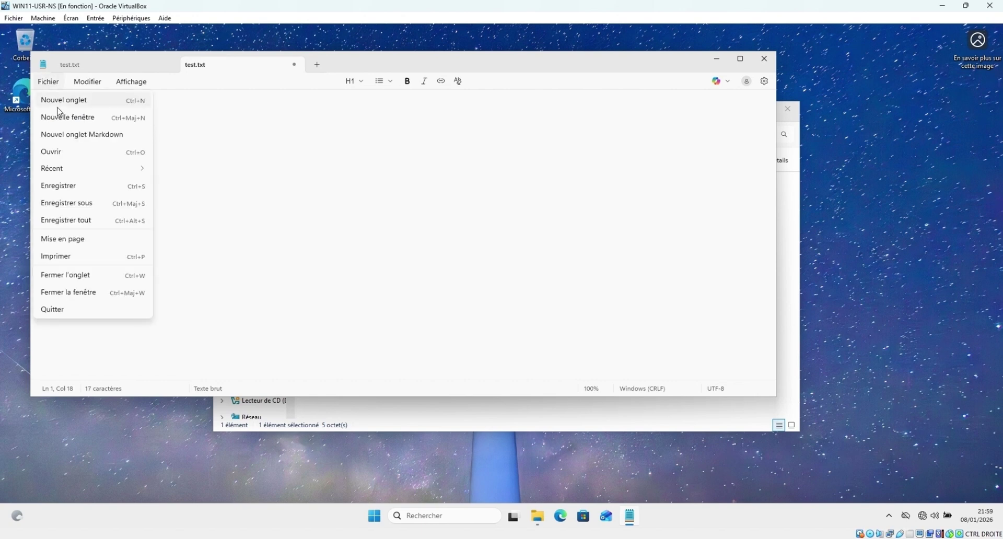
click(81, 187)
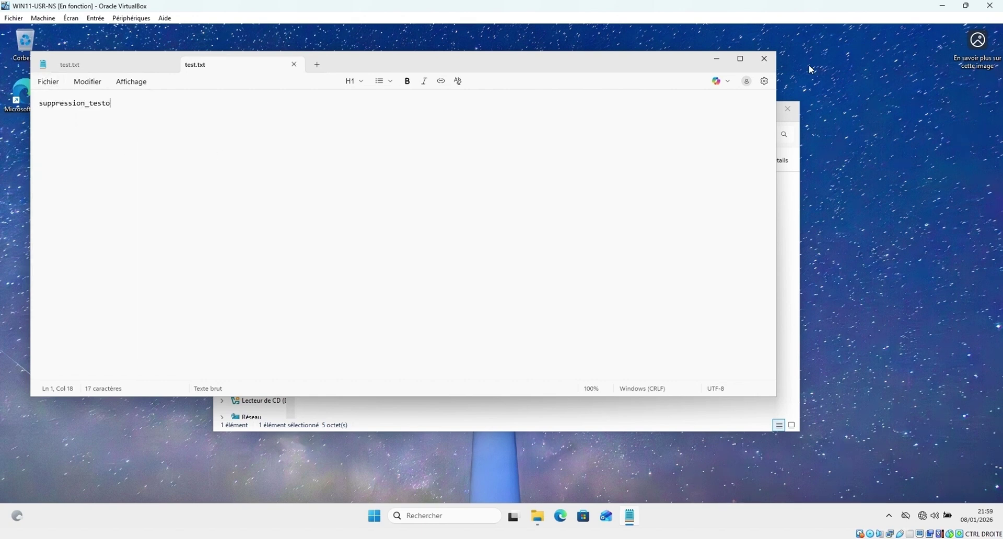
Close test.txt, reopen it from the IT folder to check the saved text, and close both windows
click(764, 59)
click(656, 284)
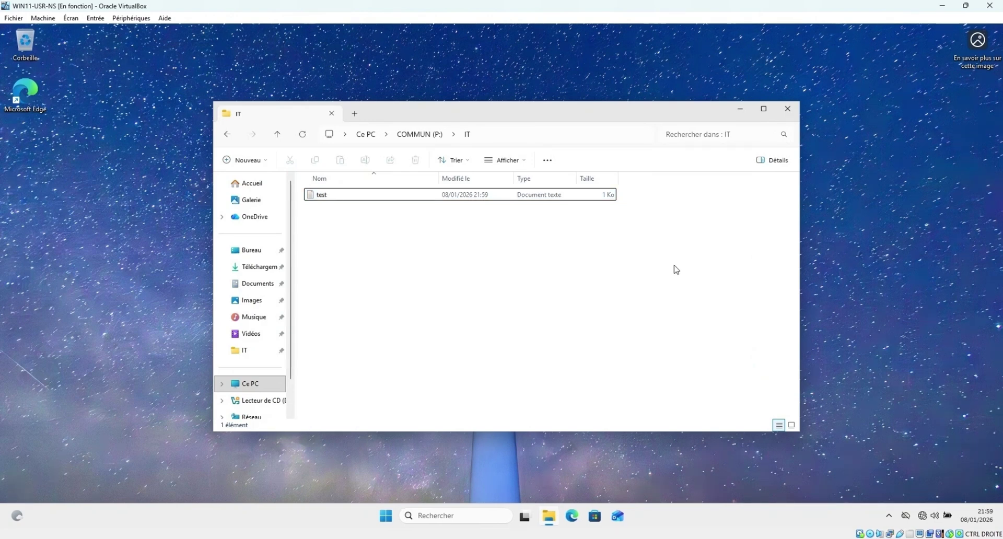
double_click(333, 196)
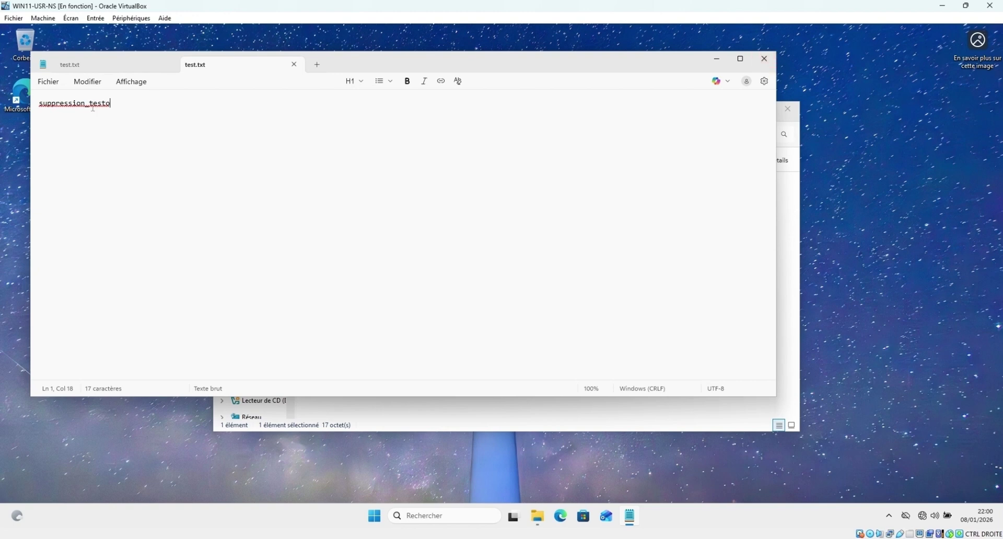
click(764, 59)
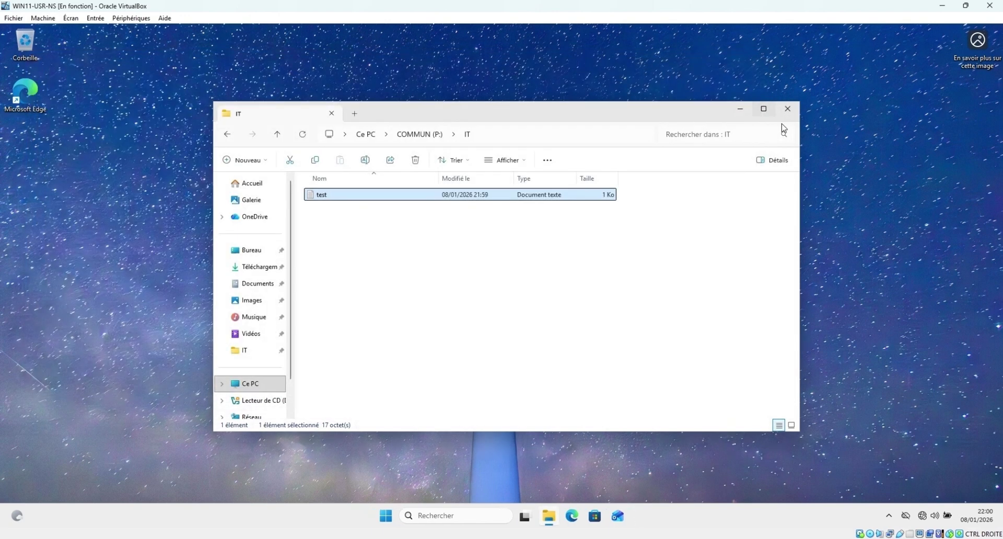
click(789, 110)
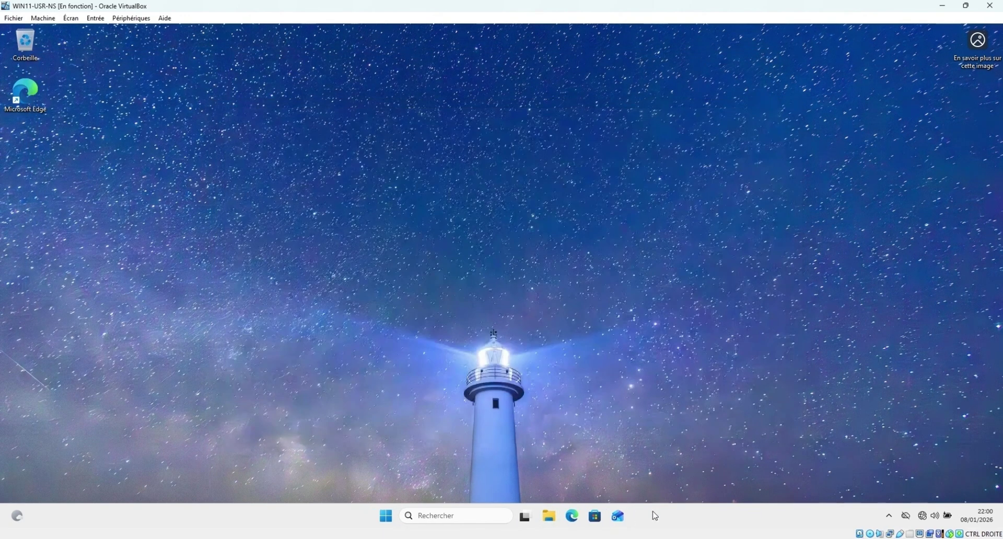
Switch to the SRV-FILES virtual machine, refresh the IT folder, and open the test file to check its text before closing it
mouse_move(609, 535)
click(641, 503)
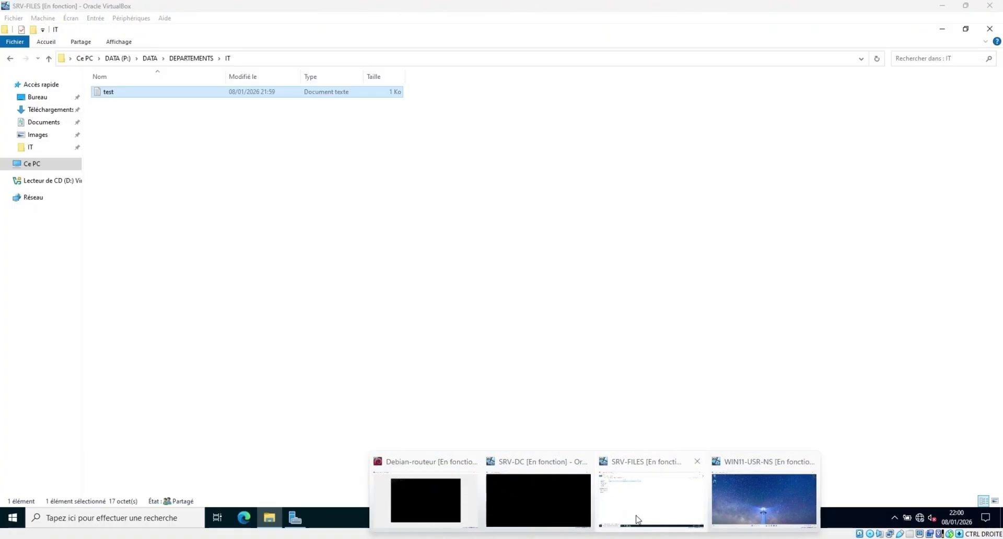
click(362, 259)
right_click(274, 193)
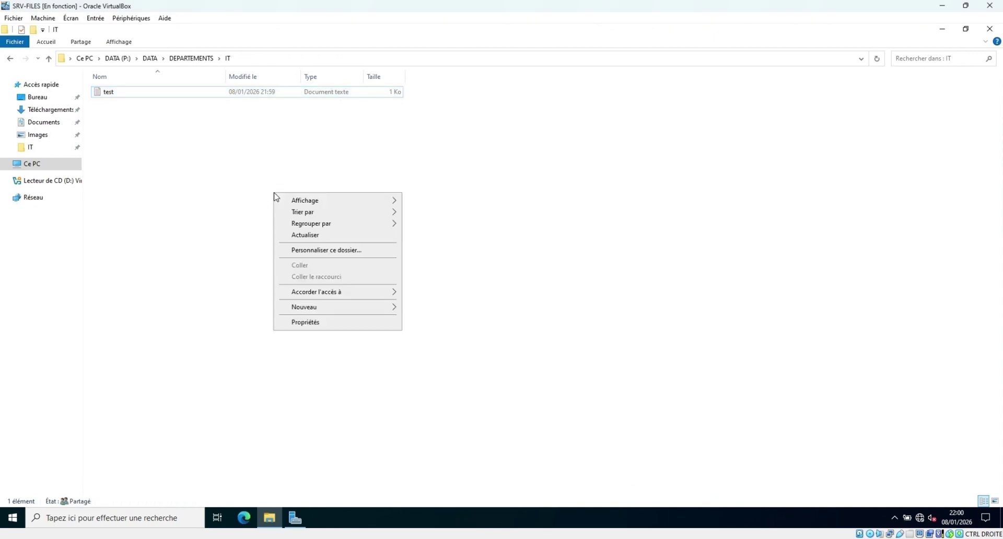
click(304, 236)
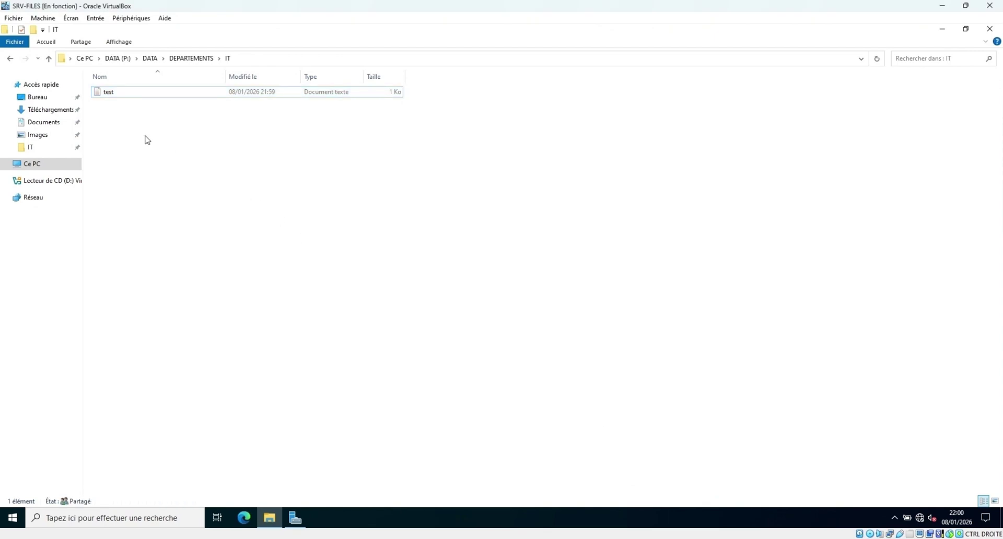
double_click(111, 93)
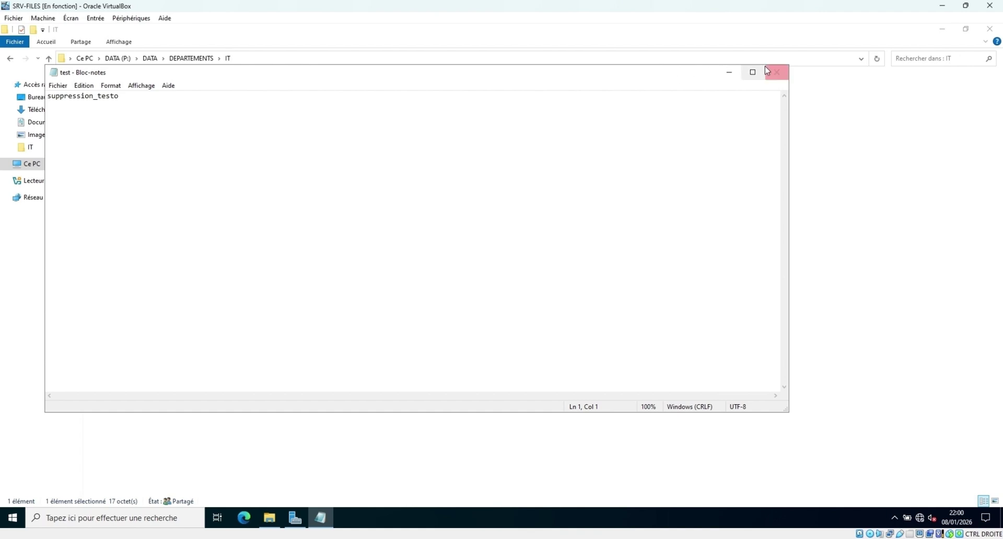
click(776, 72)
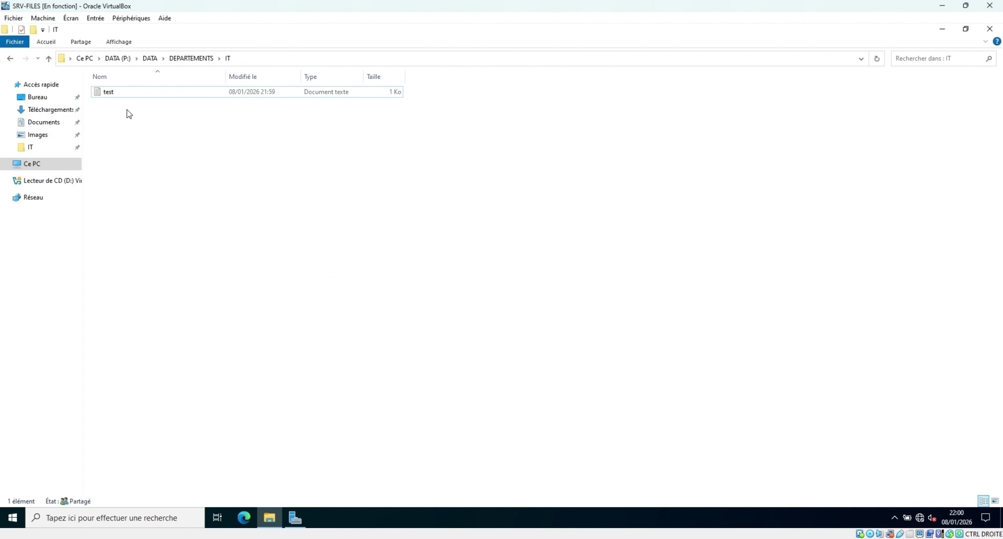
Display the previous versions of the test file in its properties
right_click(112, 93)
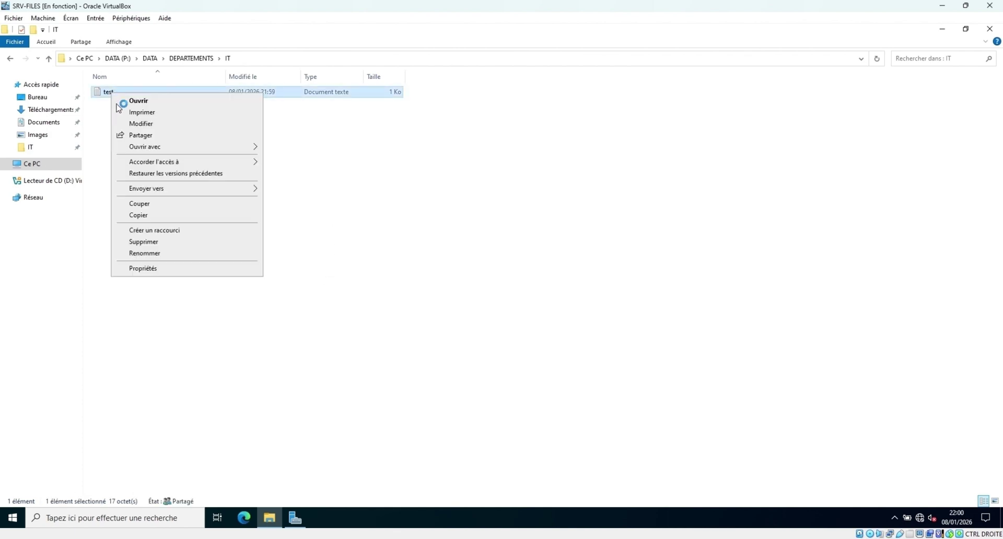
click(163, 270)
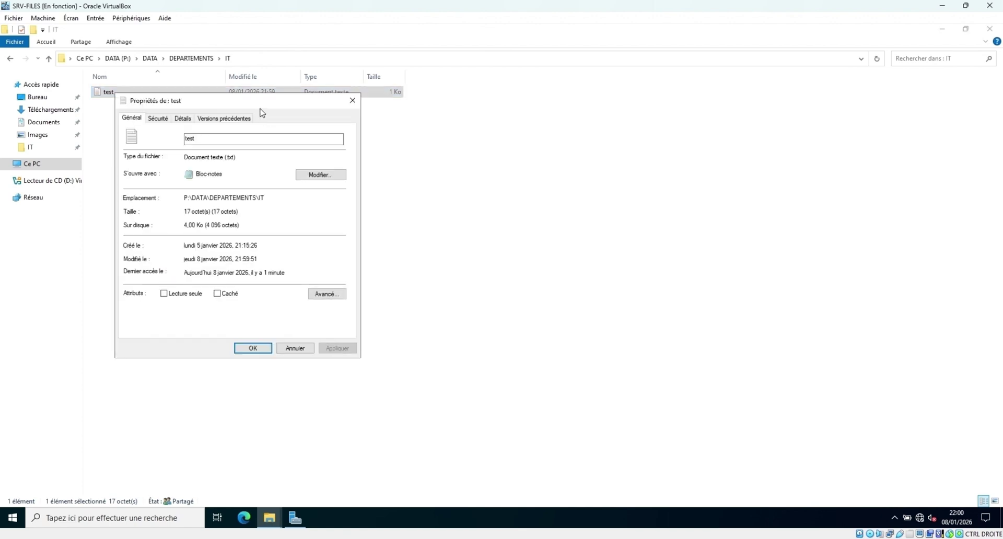
click(235, 118)
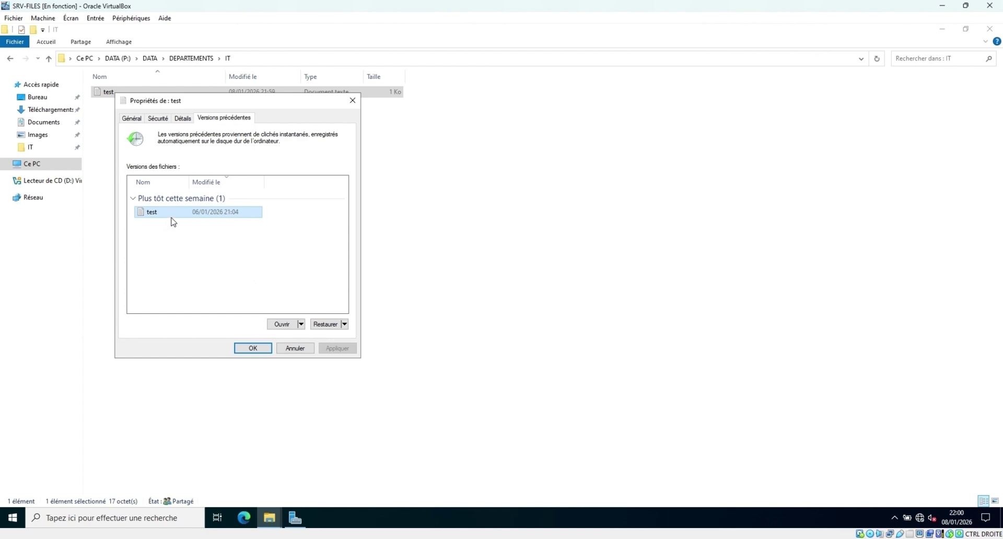
mouse_move(175, 220)
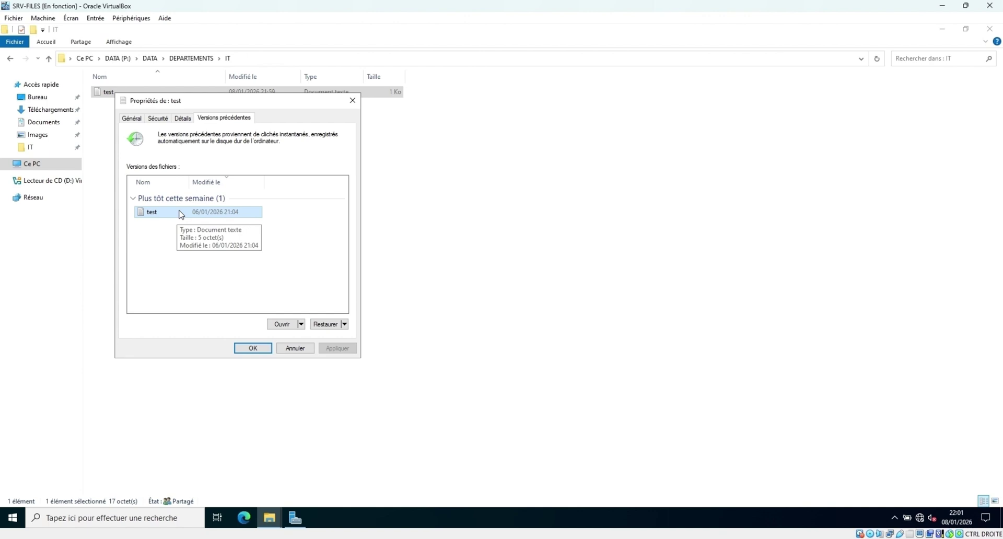
click(304, 325)
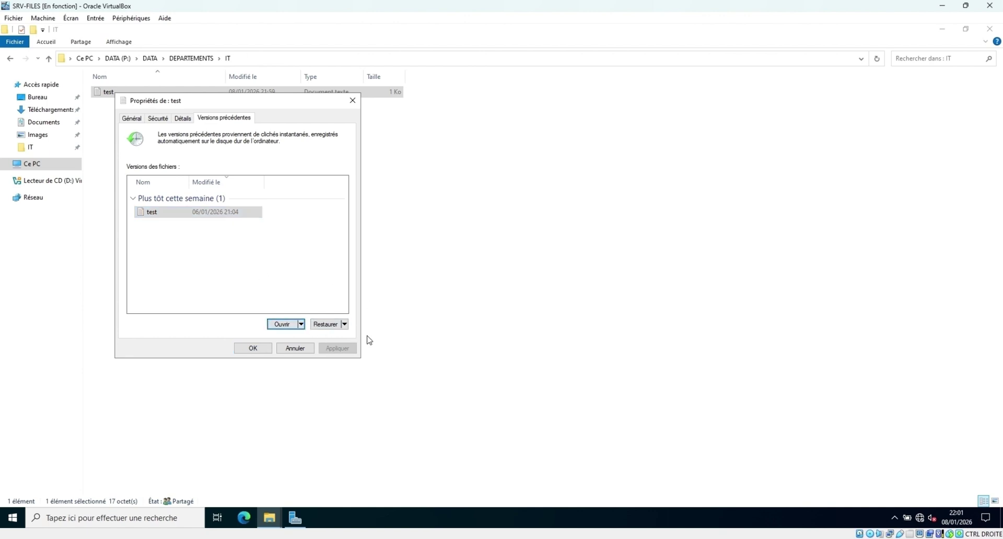
click(282, 271)
click(154, 216)
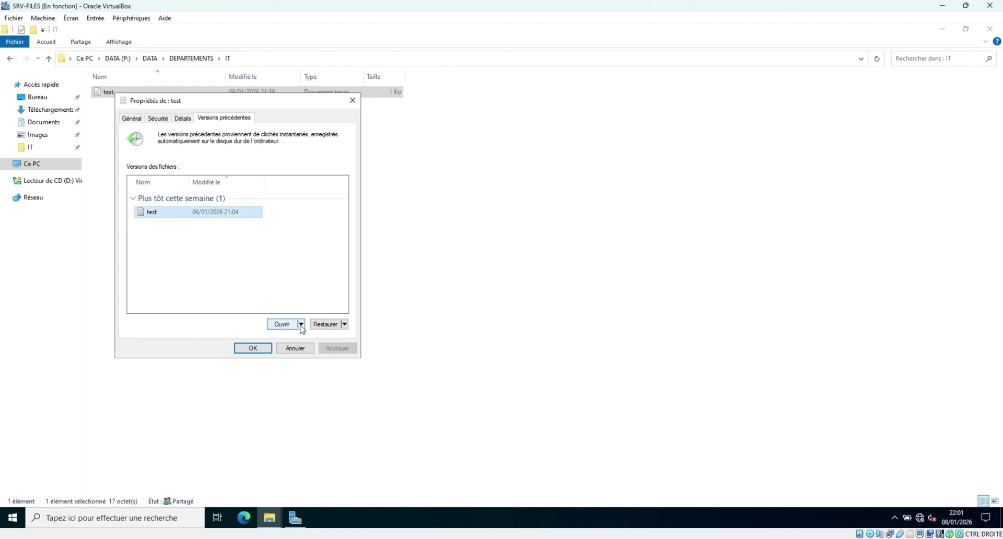
click(301, 324)
click(262, 271)
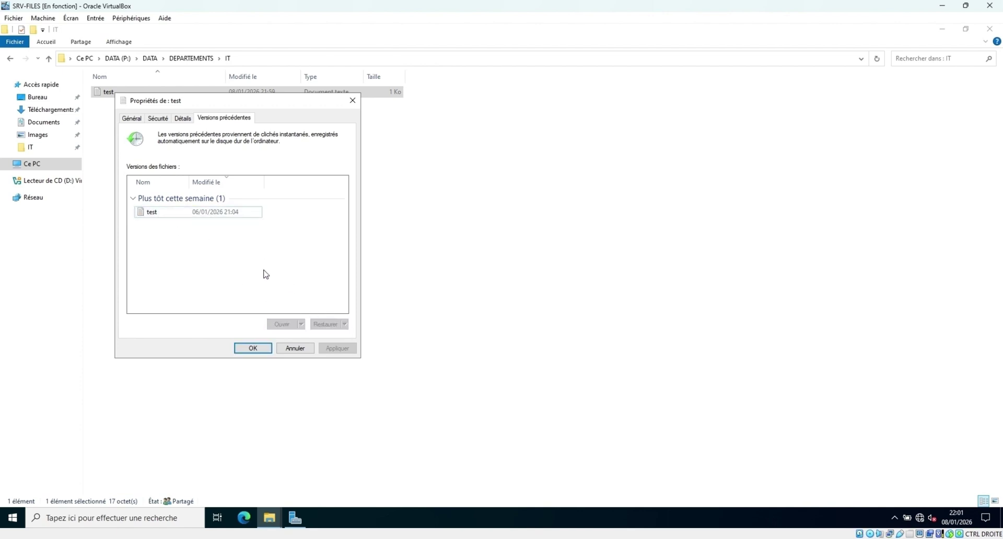
click(155, 214)
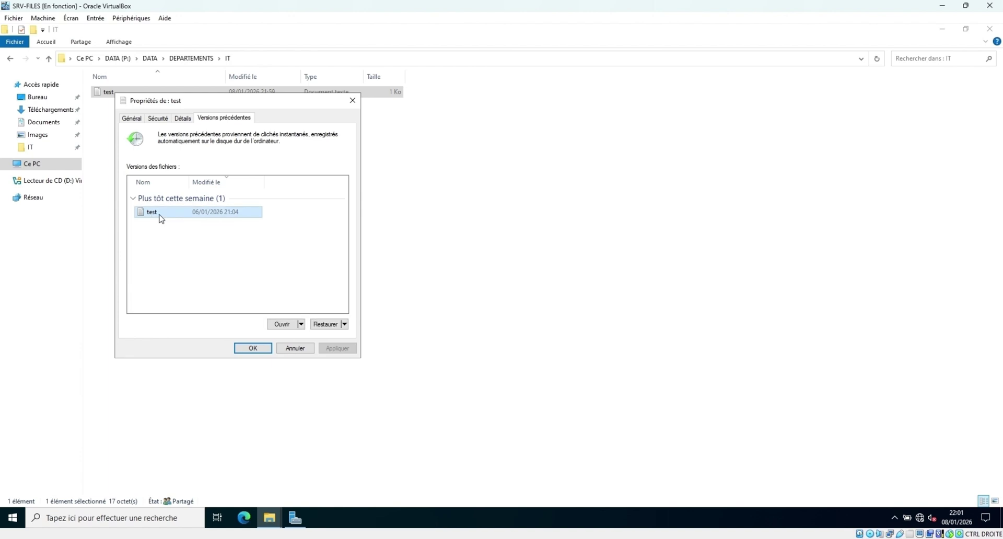
right_click(159, 215)
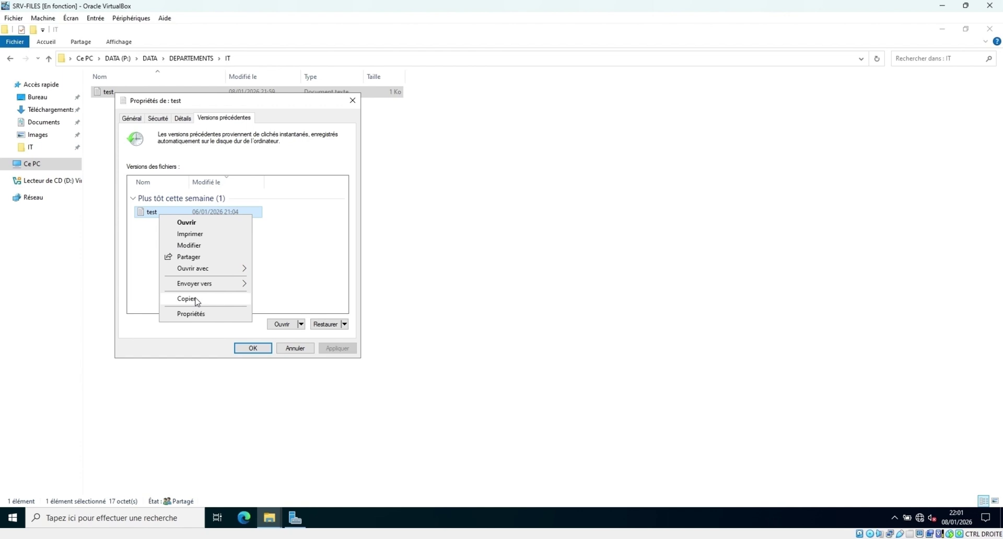
mouse_move(204, 291)
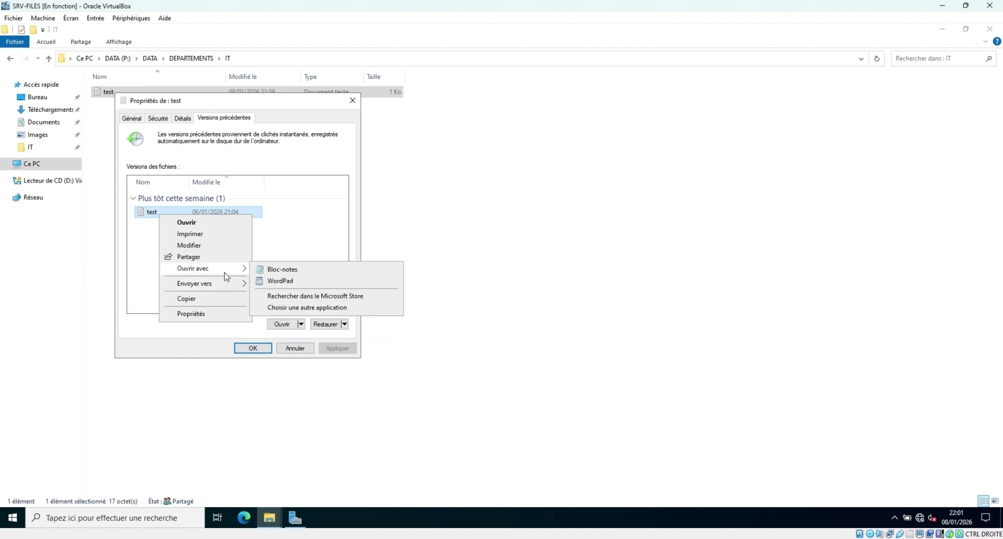
click(308, 236)
Open the 06/01/2026 21:04 previous version of the test file to inspect its content, and close it
click(161, 214)
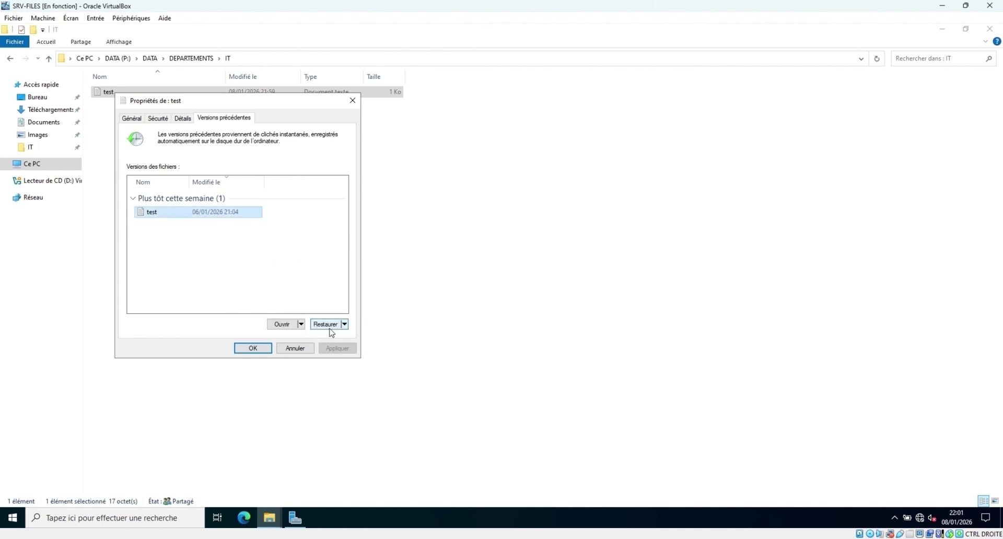
click(285, 324)
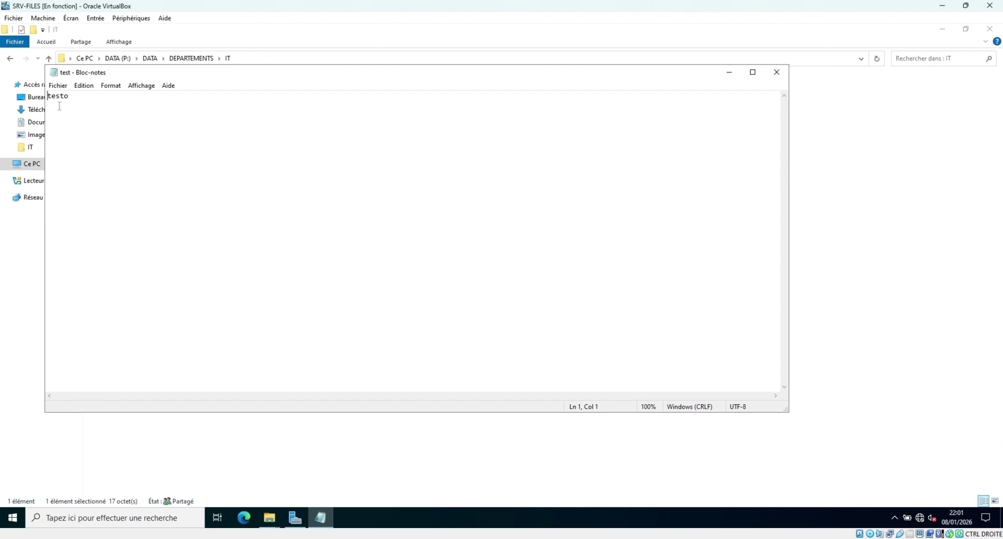
drag(73, 97, 49, 98)
click(373, 222)
click(777, 74)
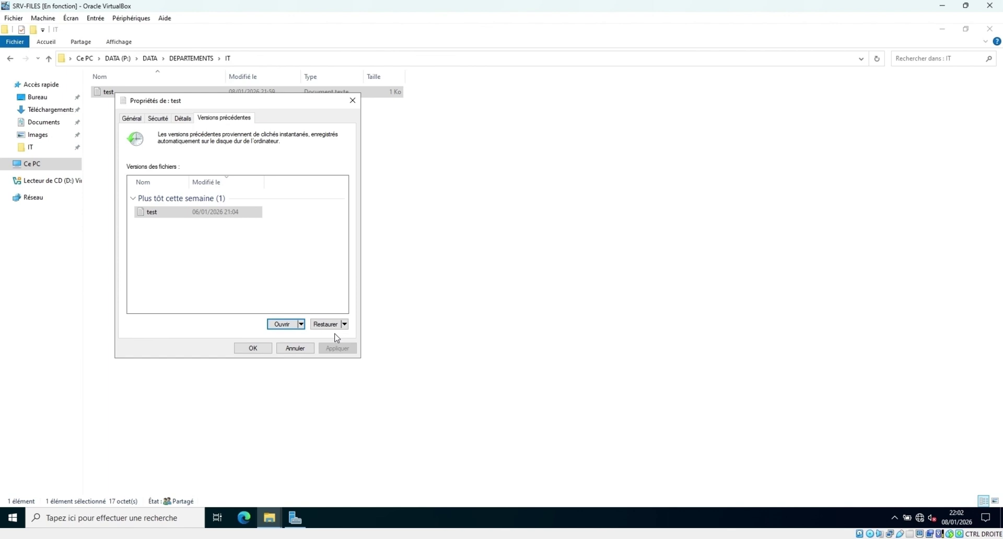
Restore the test file to its 06/01/2026 21:04 previous version and close its properties
right_click(162, 213)
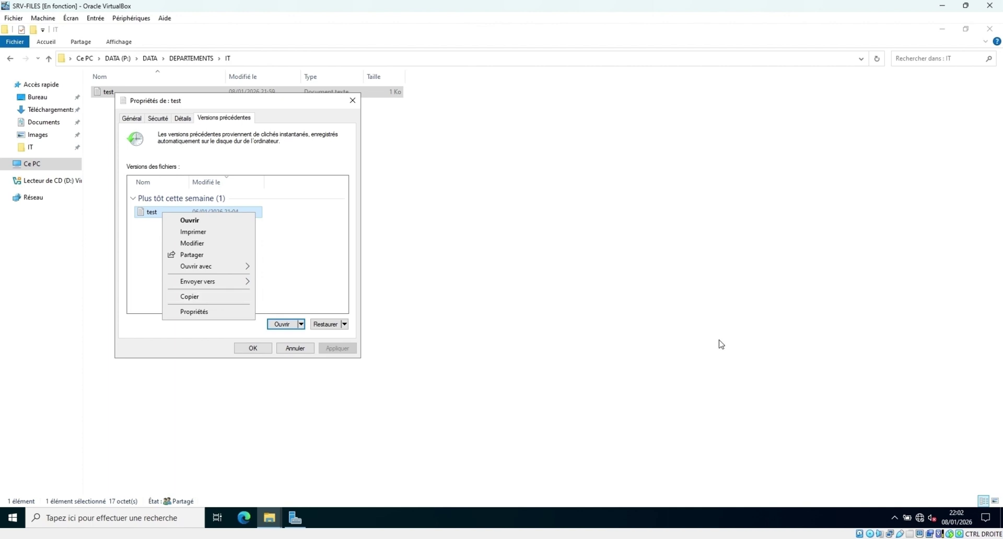
click(338, 274)
click(152, 214)
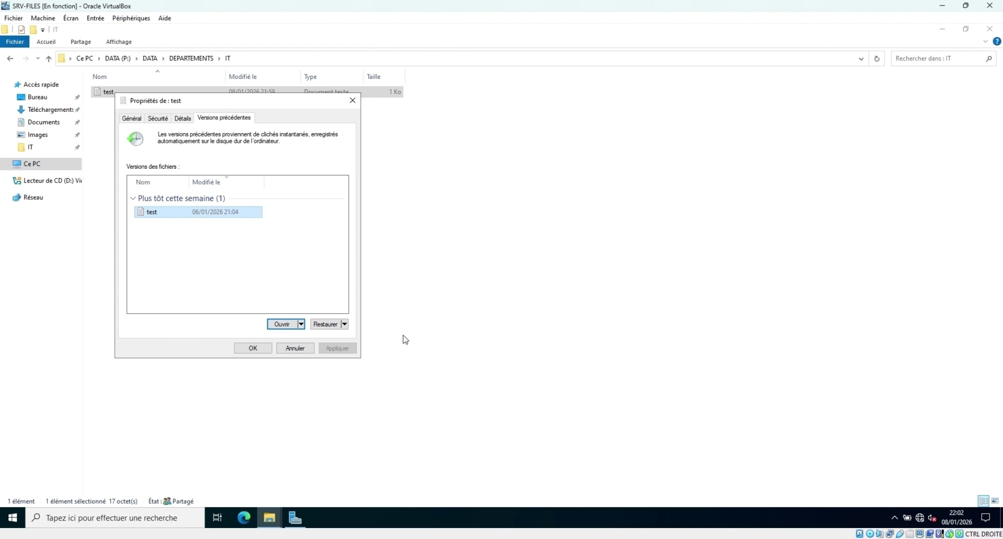
click(330, 325)
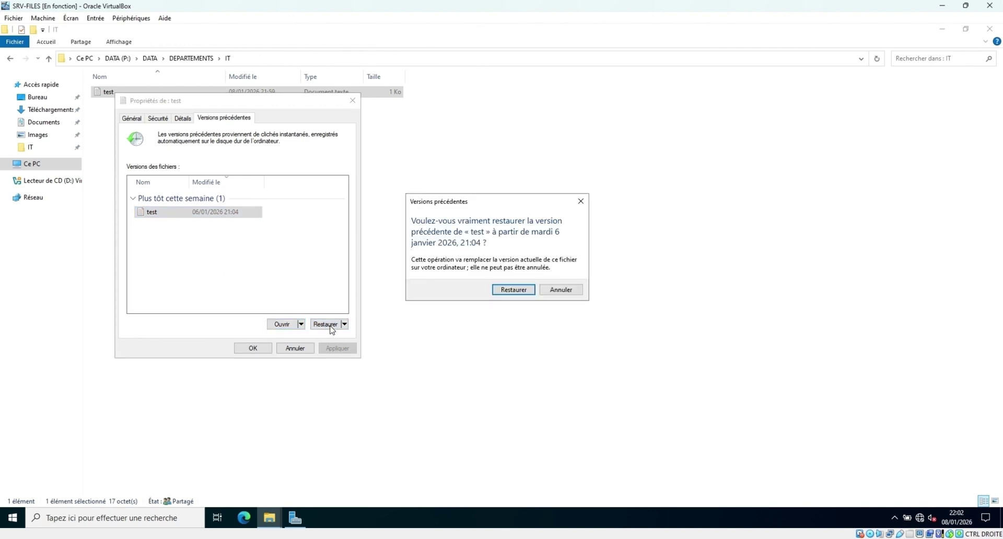
click(521, 290)
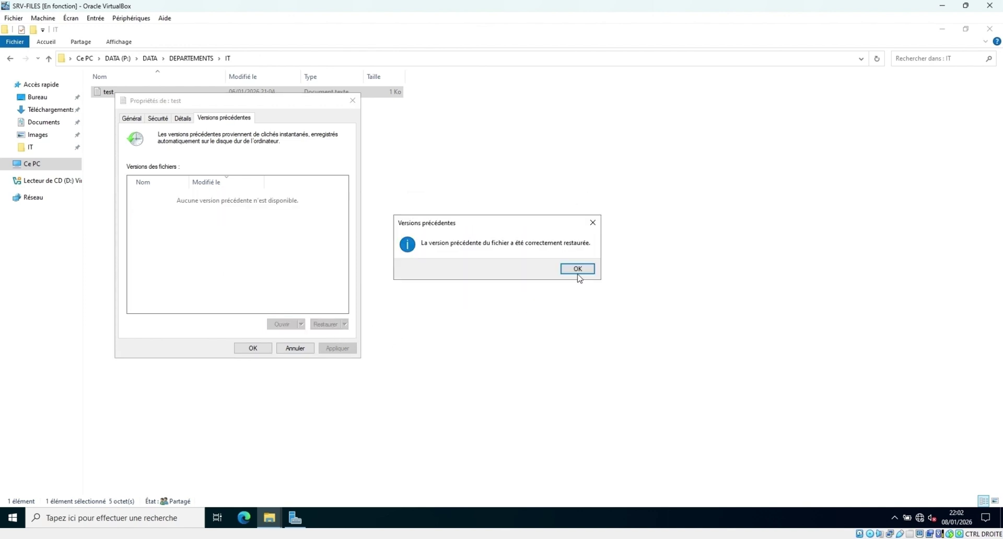
click(577, 269)
click(261, 349)
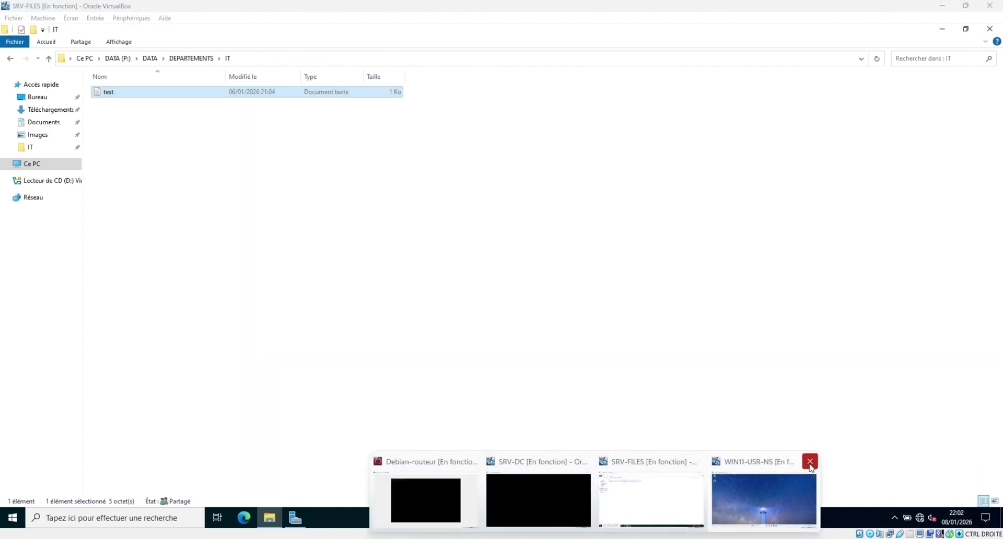
Switch to the WIN11-USR-NS virtual machine and open test.txt from the IT folder on COMMUN (P:) to check its text
click(778, 483)
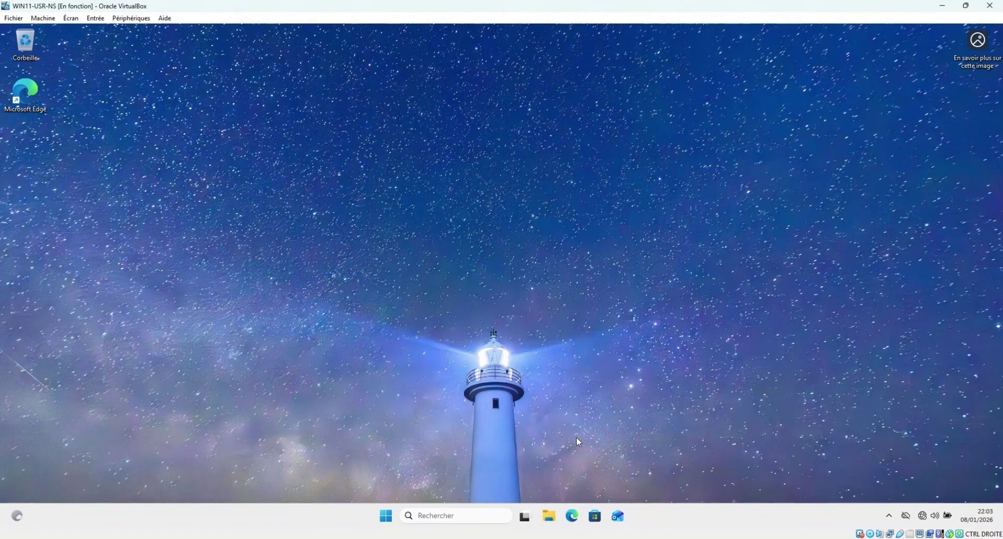
click(548, 517)
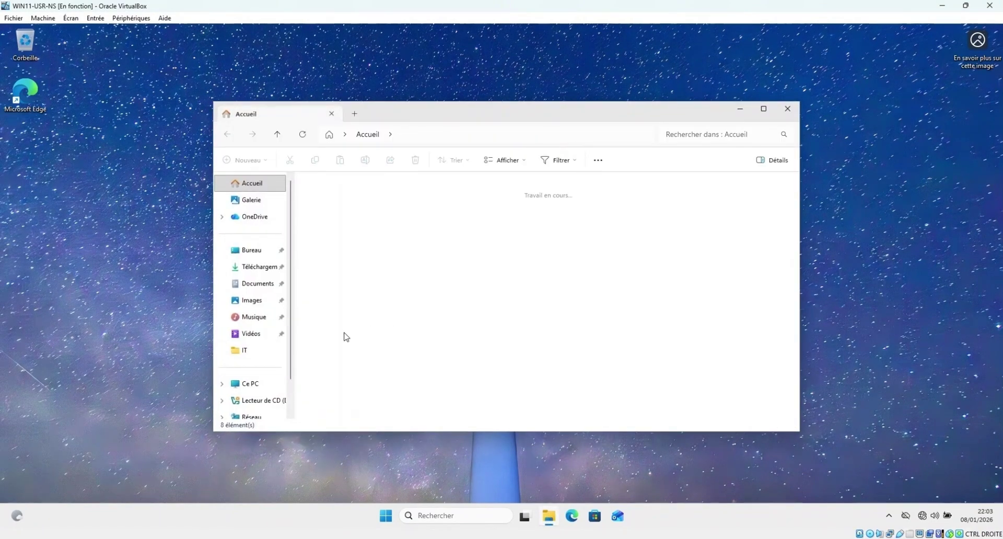
click(247, 383)
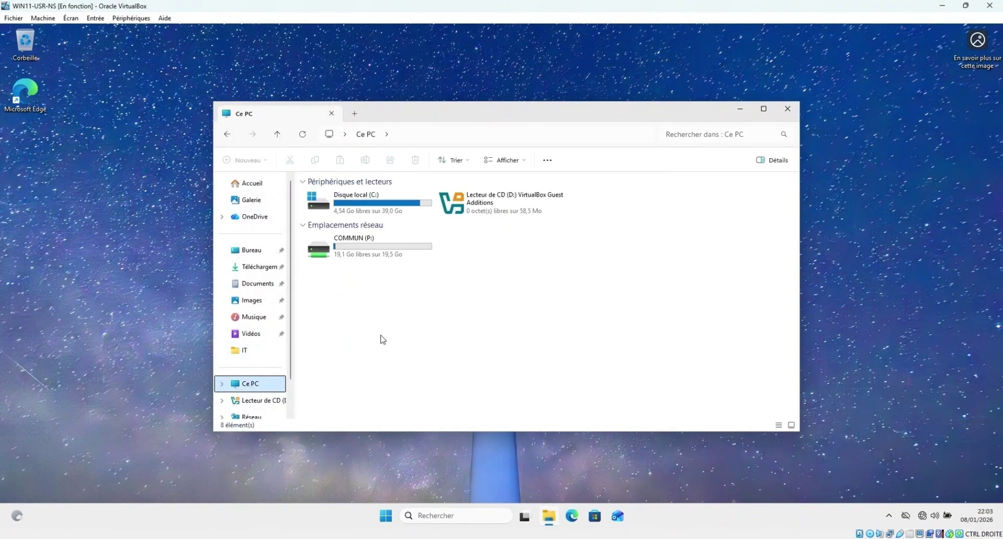
double_click(367, 255)
double_click(321, 196)
click(323, 198)
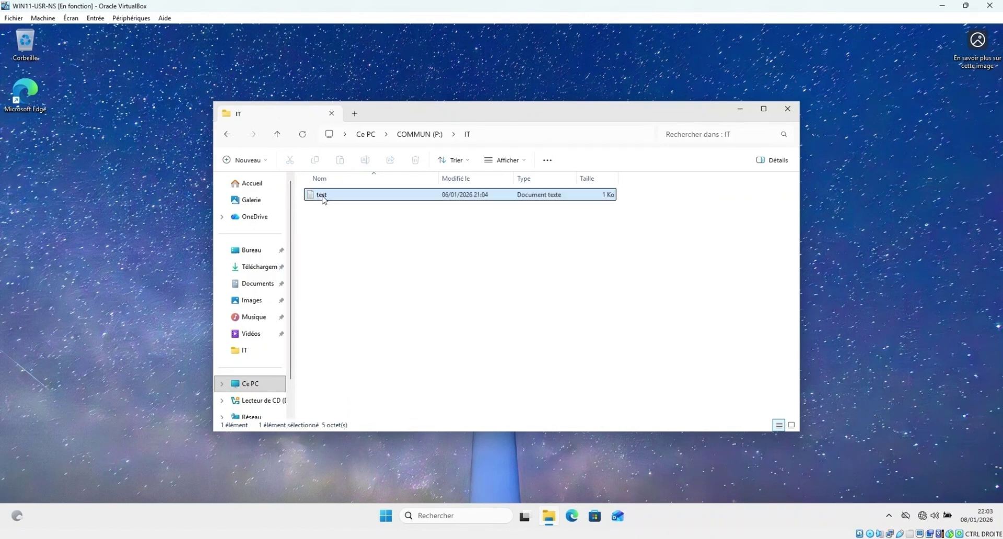
double_click(323, 198)
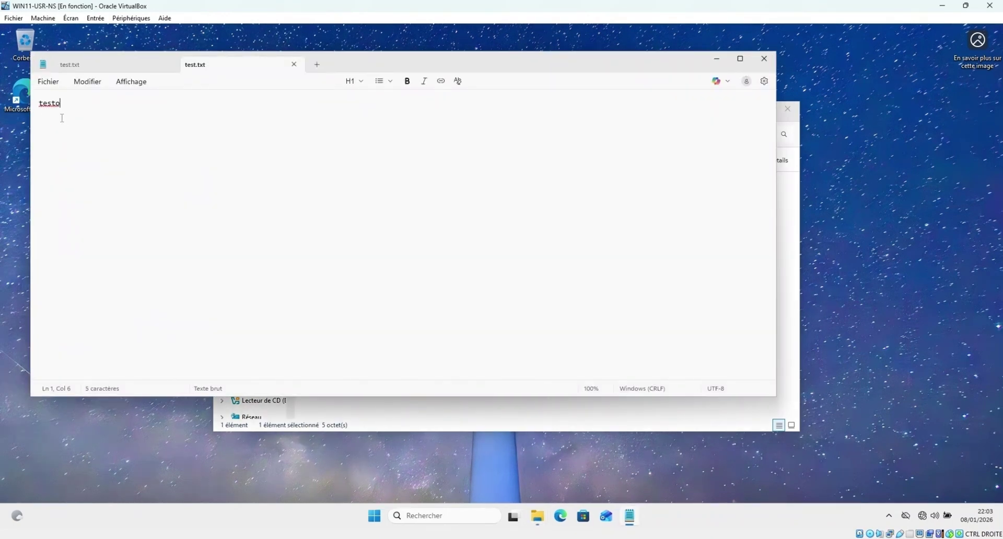
Close test.txt and the IT folder window, and switch back to the SRV-FILES virtual machine
click(764, 59)
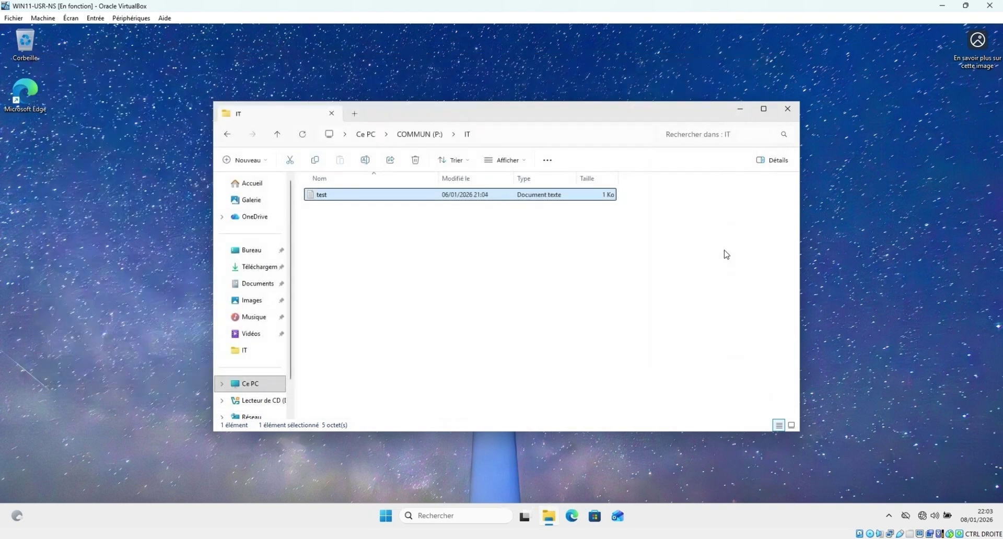
click(788, 109)
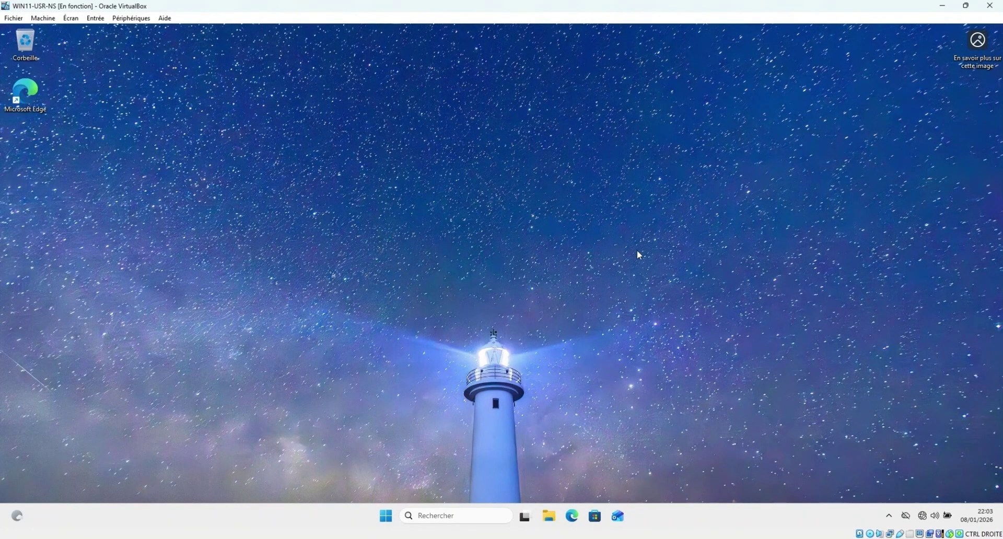
click(644, 490)
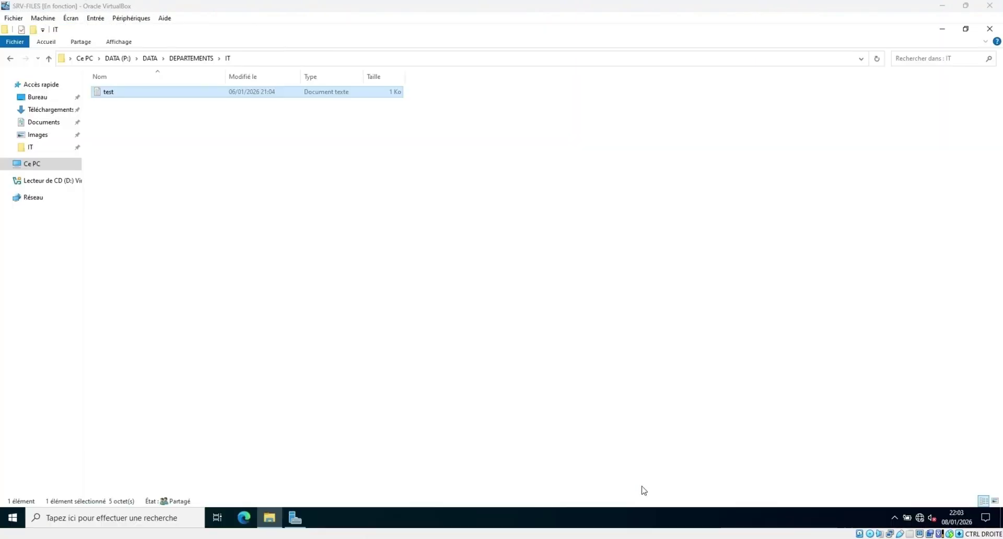
Go up to the DEPARTEMENTS folder, permanently delete its IT folder, and refresh the folder view
click(376, 262)
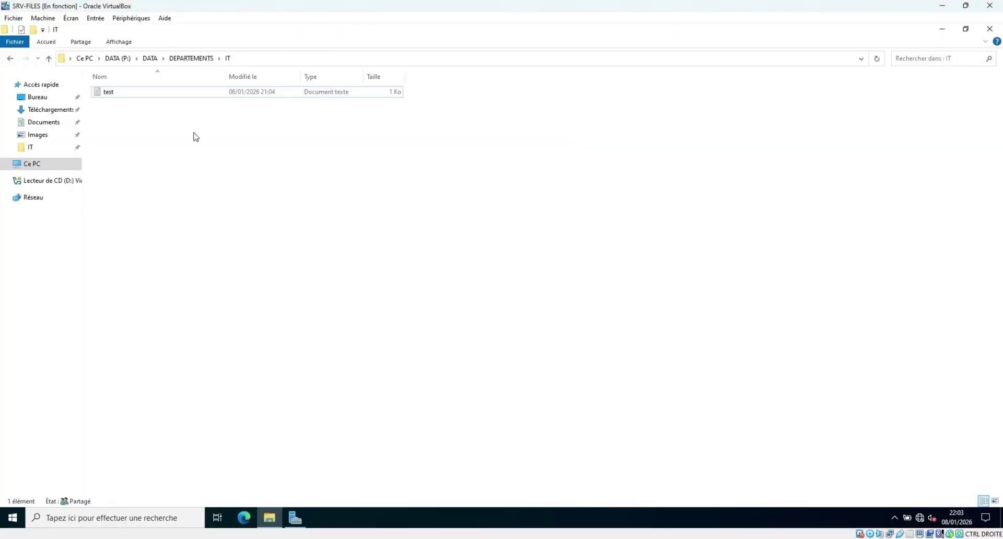
click(200, 62)
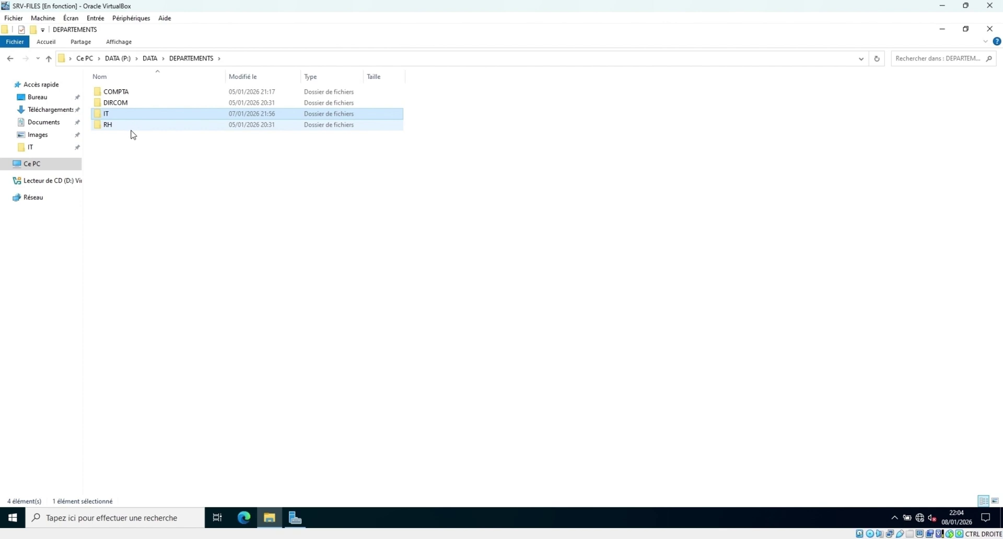
mouse_move(131, 131)
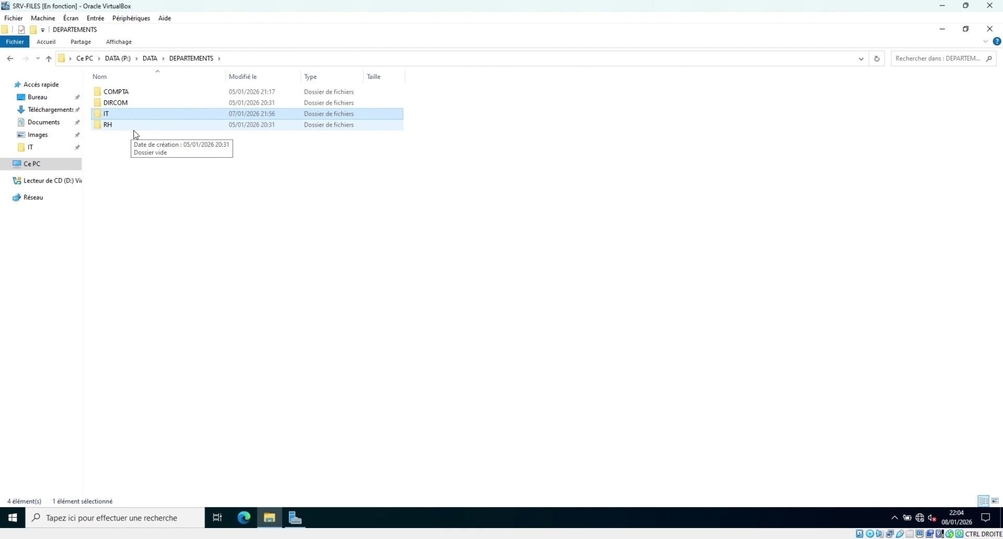
click(150, 157)
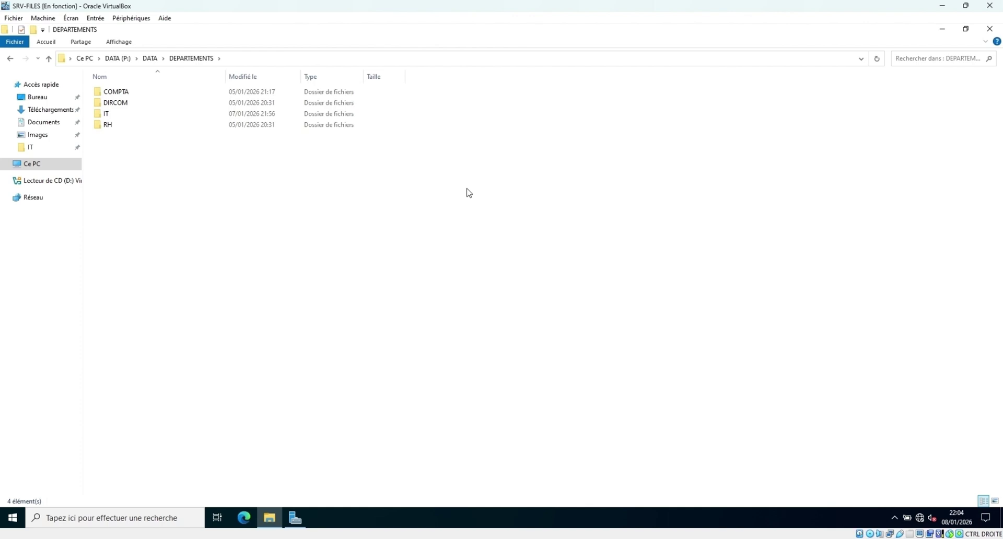
click(107, 115)
key(Delete)
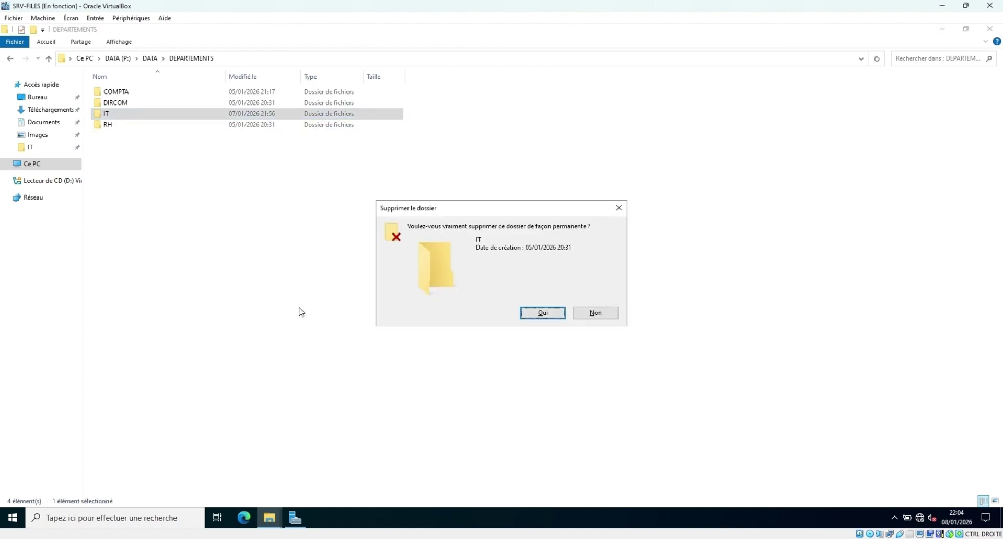
key(Return)
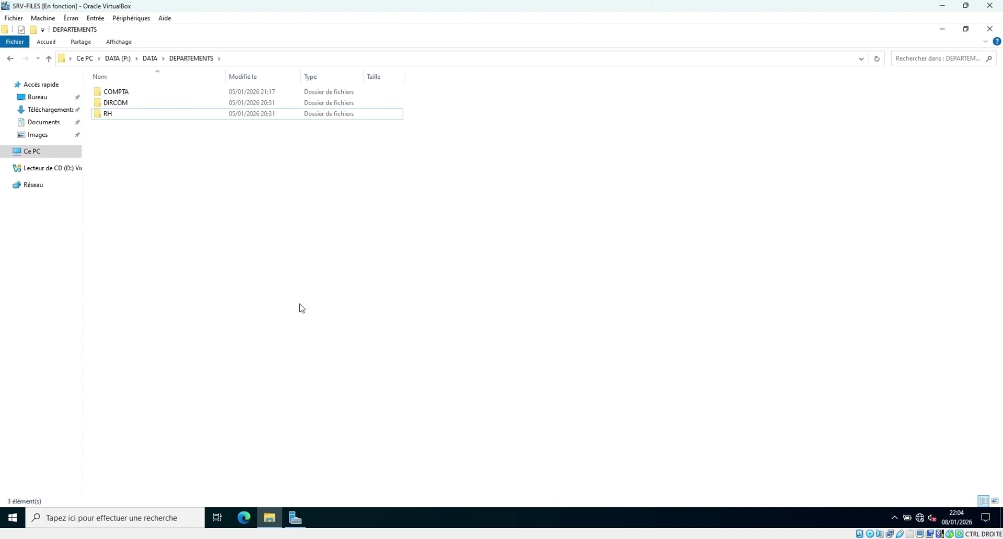
right_click(286, 166)
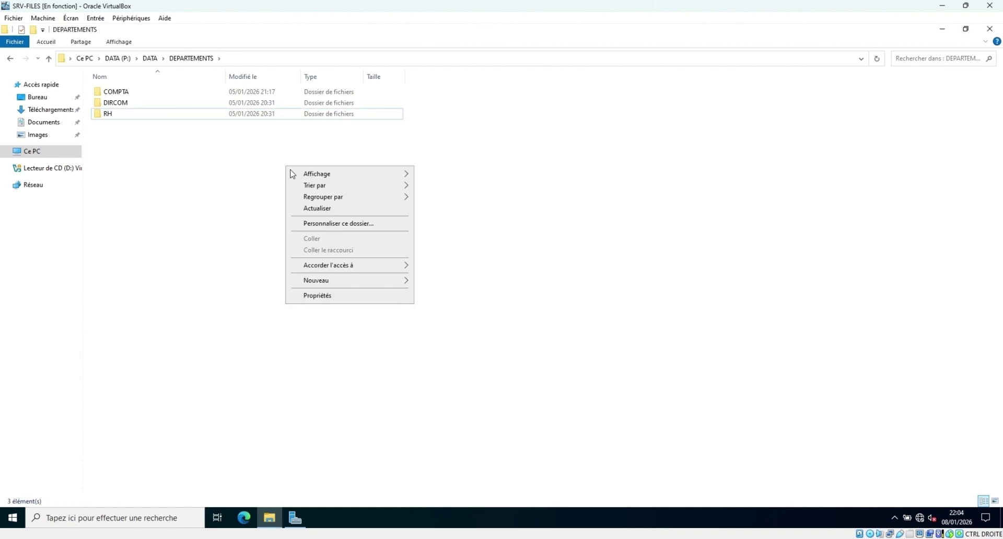
click(336, 208)
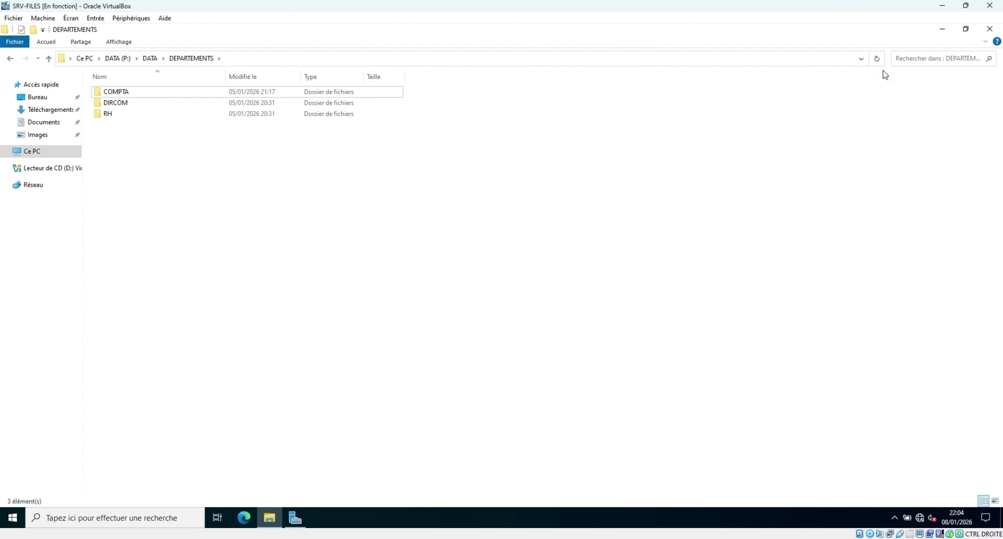
Go up to the DATA folder and display the previous versions in the DEPARTEMENTS folder's properties
click(150, 59)
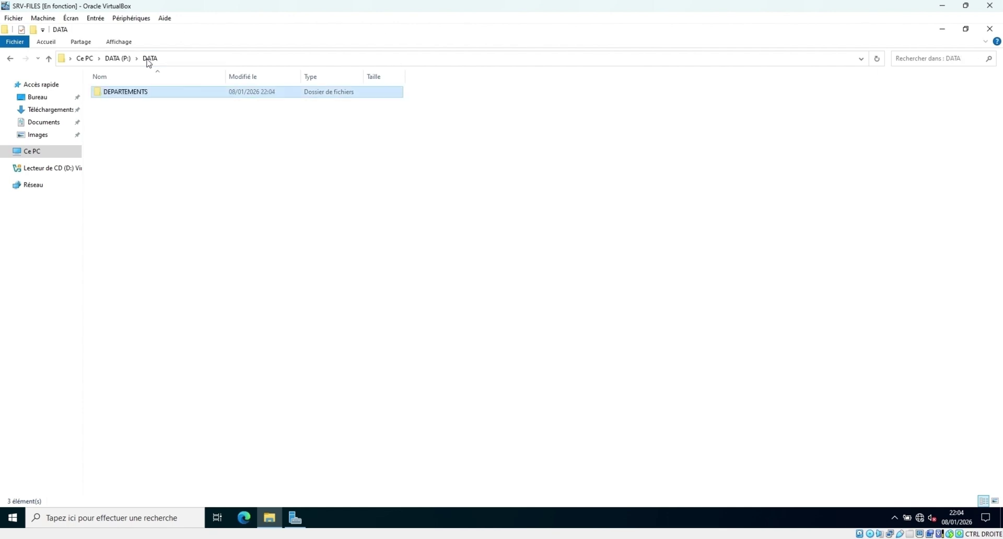
click(153, 143)
click(127, 94)
double_click(135, 94)
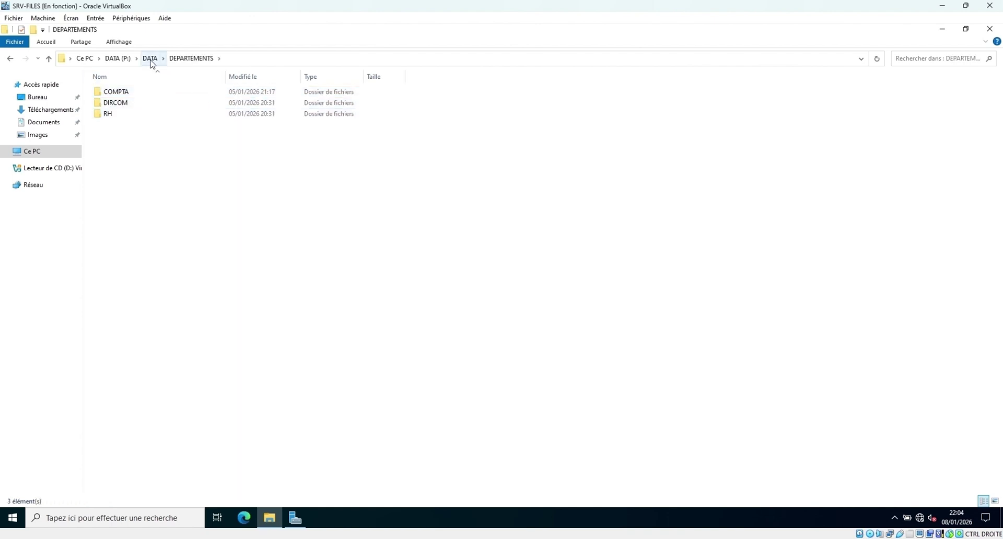
click(149, 58)
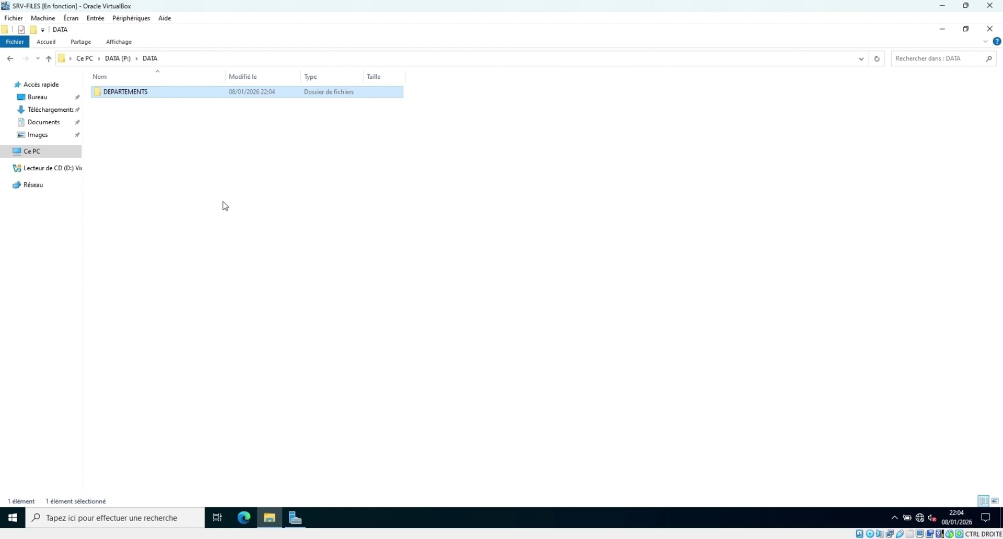
right_click(137, 91)
click(184, 268)
click(252, 119)
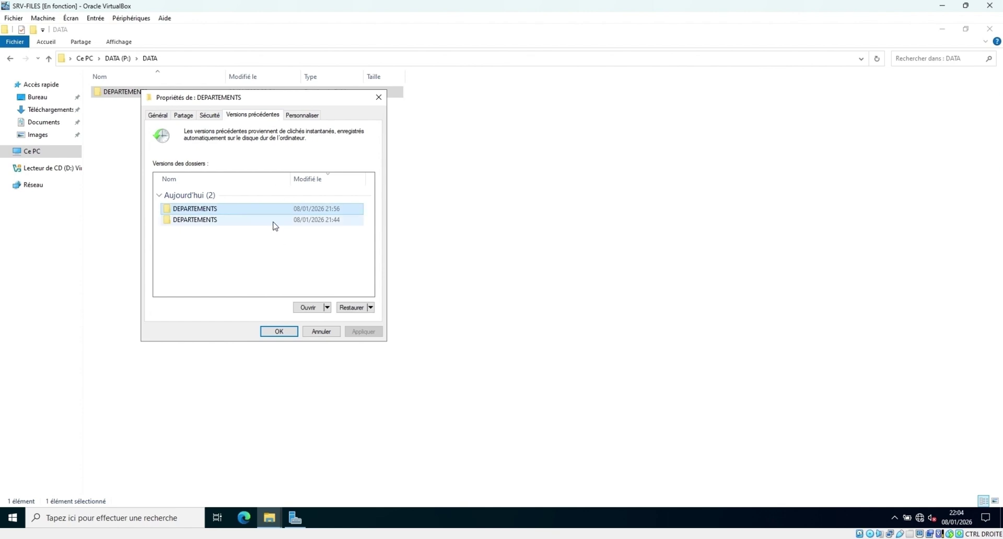
Open the 08/01/2026 21:44 version of DEPARTEMENTS, inspect the test file in its IT folder, and close both windows
mouse_move(275, 225)
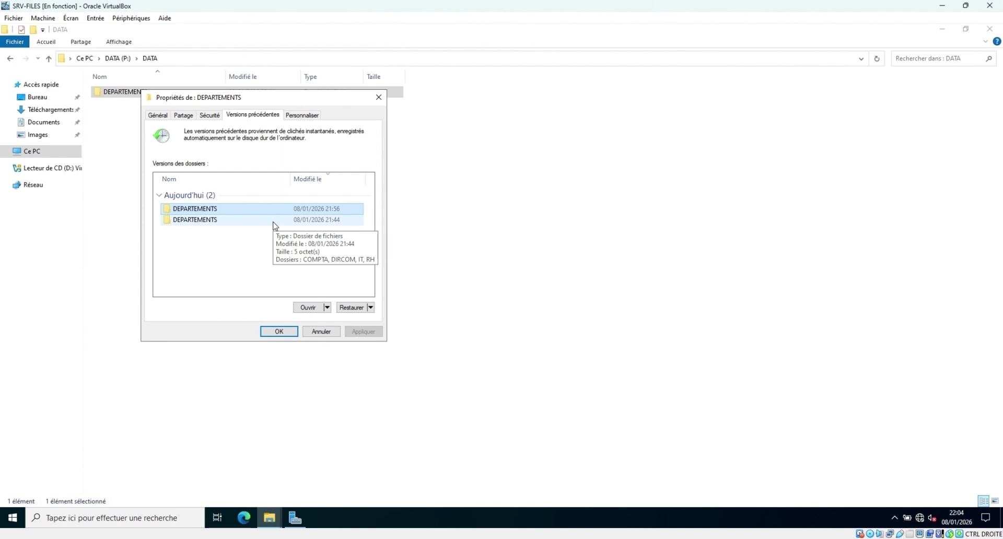
click(261, 224)
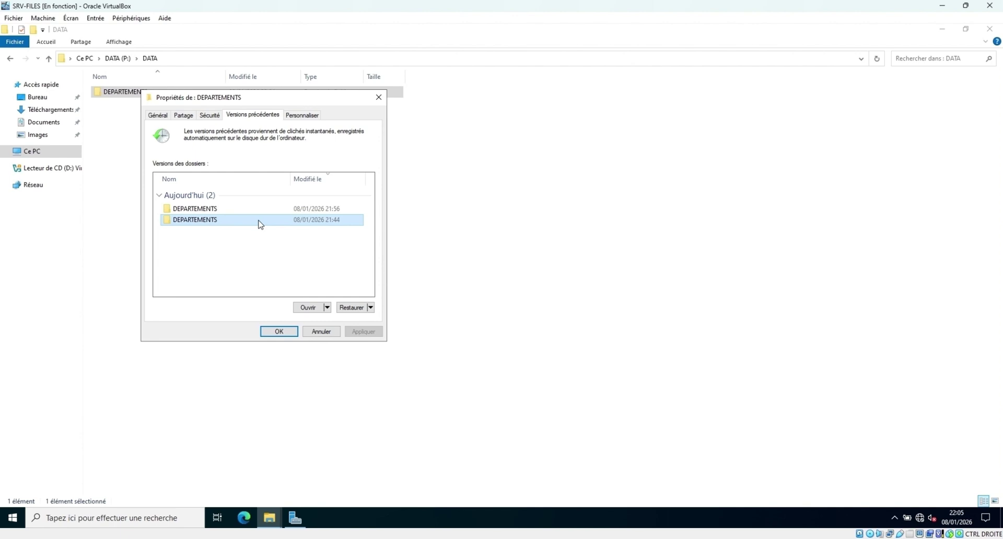
click(307, 308)
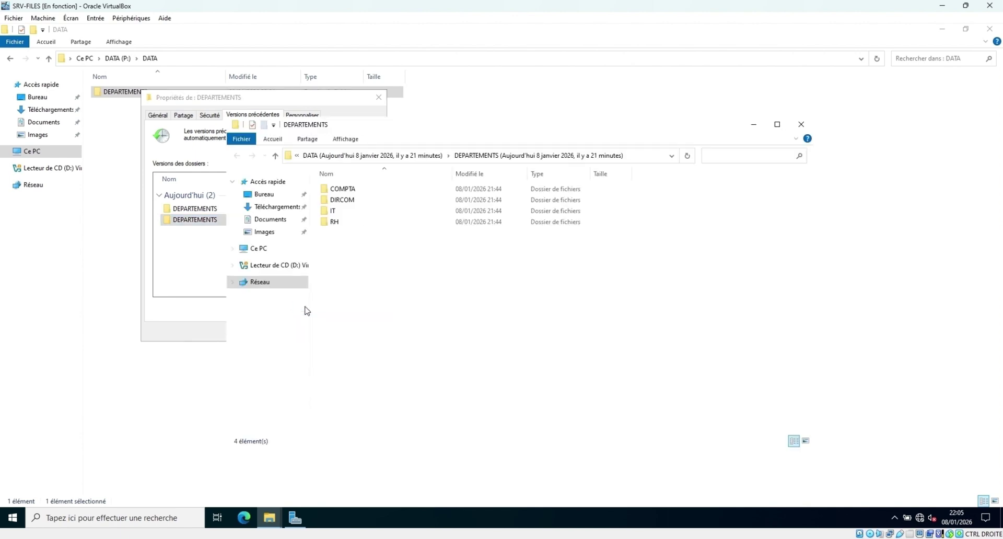
double_click(338, 212)
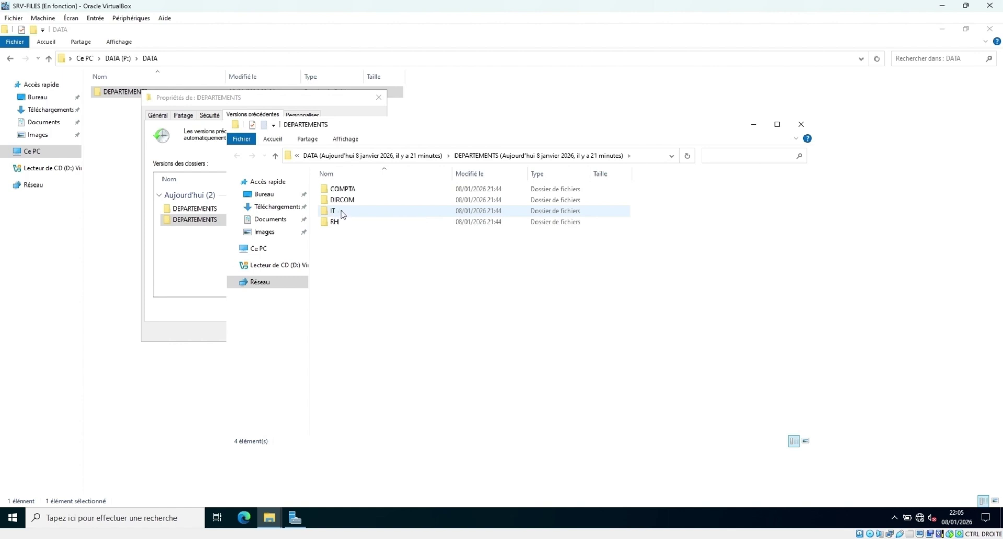
double_click(337, 191)
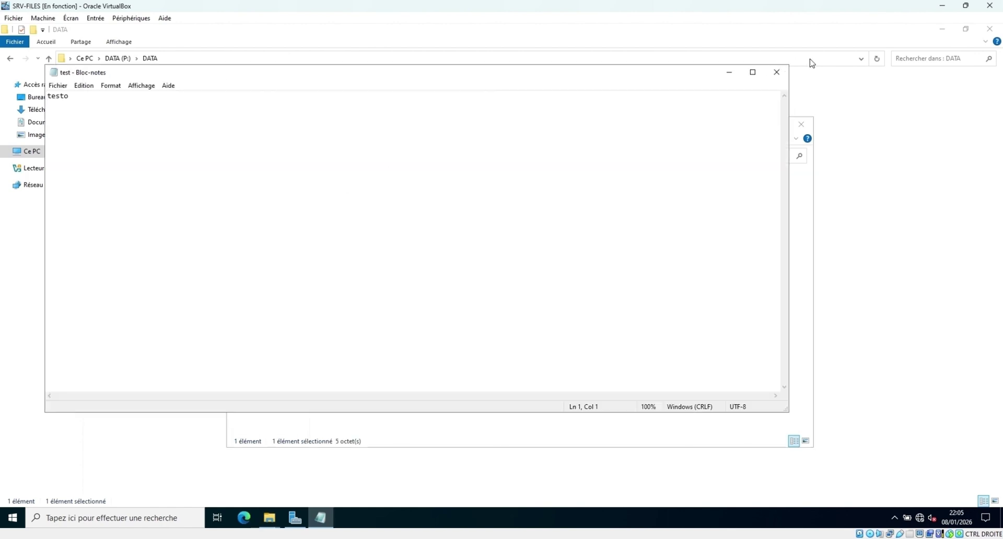
click(783, 72)
click(801, 124)
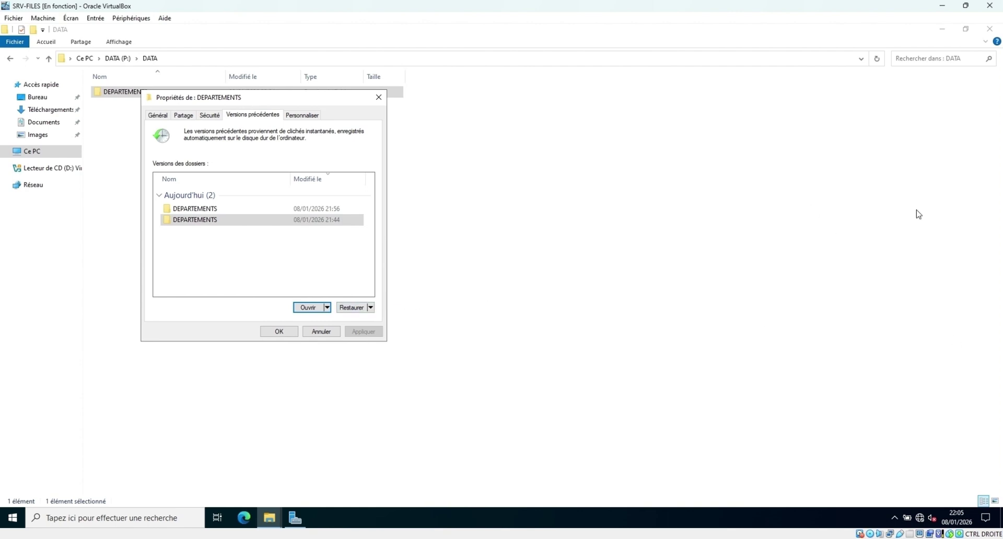
Restore the DEPARTEMENTS folder to its 08/01/2026 21:44 previous version and close its properties
click(352, 308)
click(512, 290)
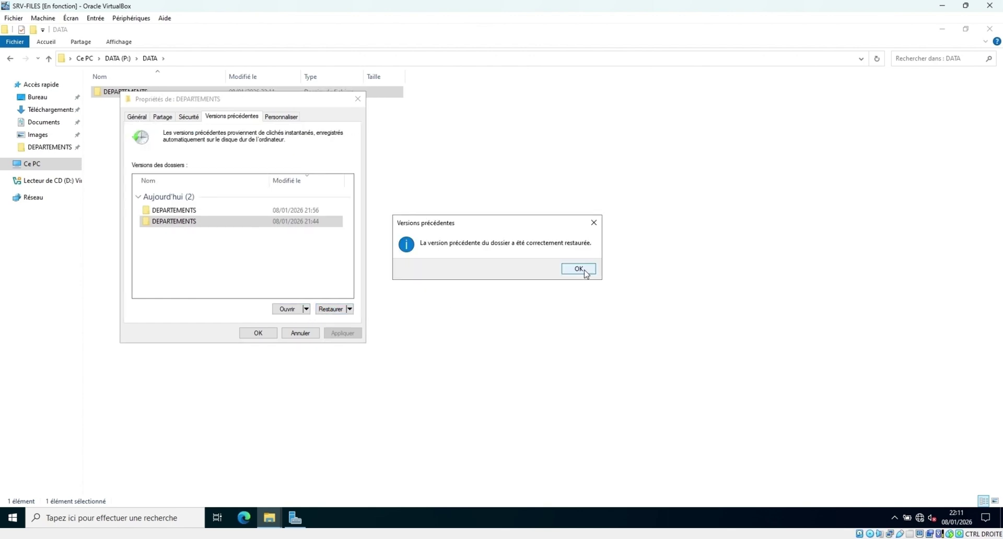
click(579, 269)
click(248, 335)
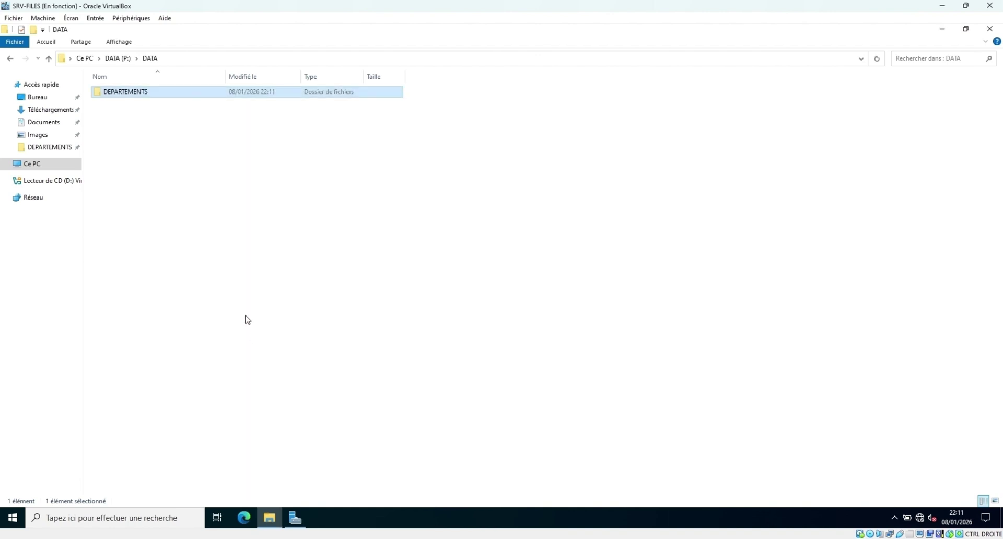
Open the test file in the restored DEPARTEMENTS\IT folder to check its content, and close it
double_click(128, 93)
click(110, 114)
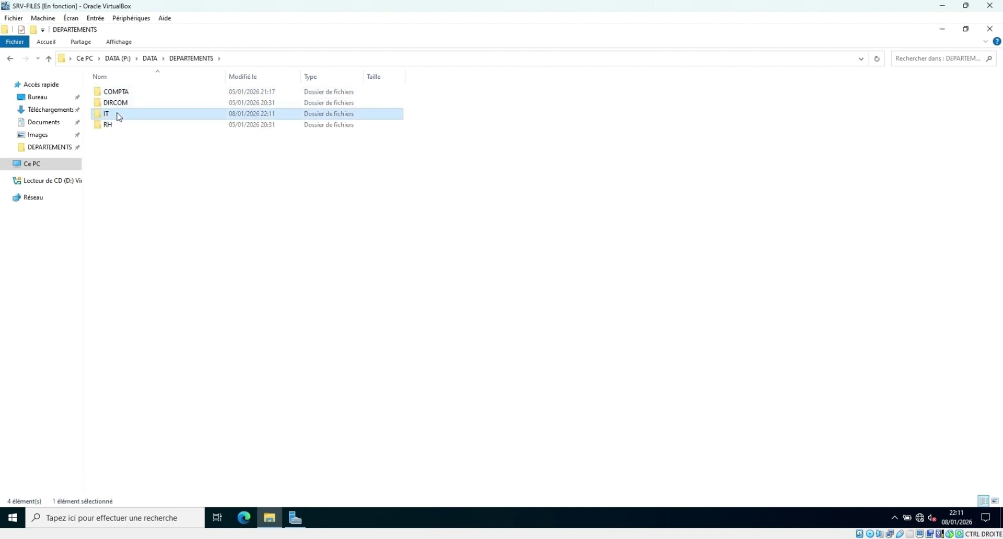
double_click(114, 115)
double_click(112, 93)
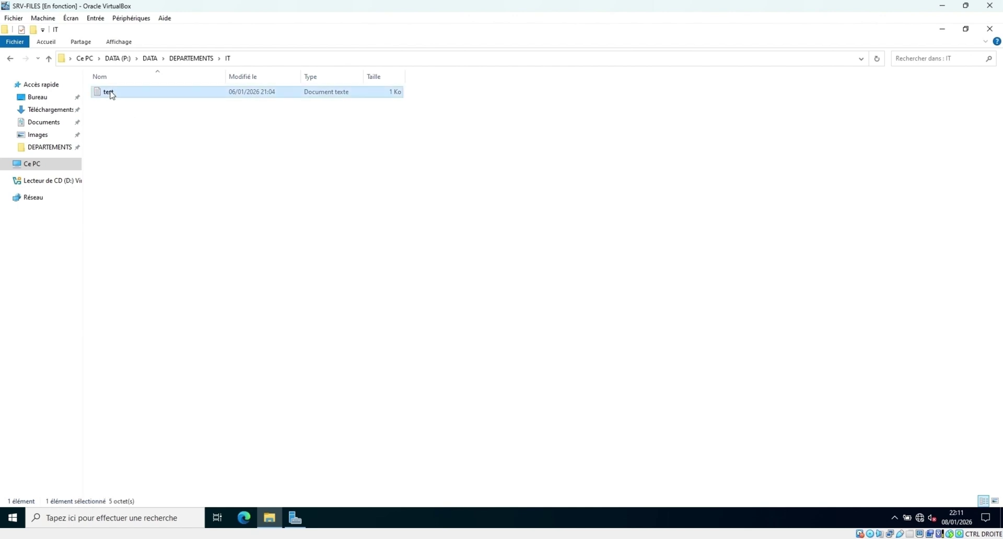
click(776, 72)
click(586, 197)
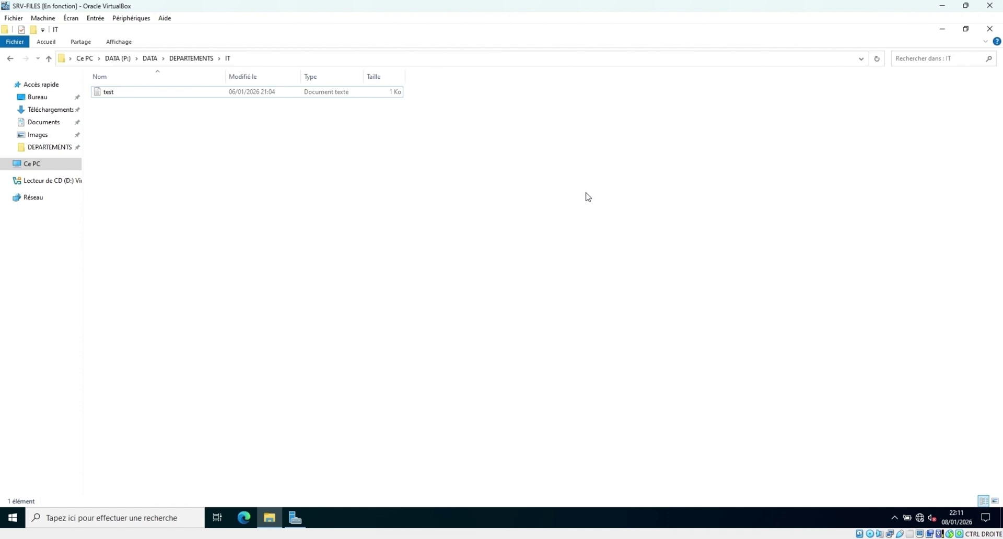